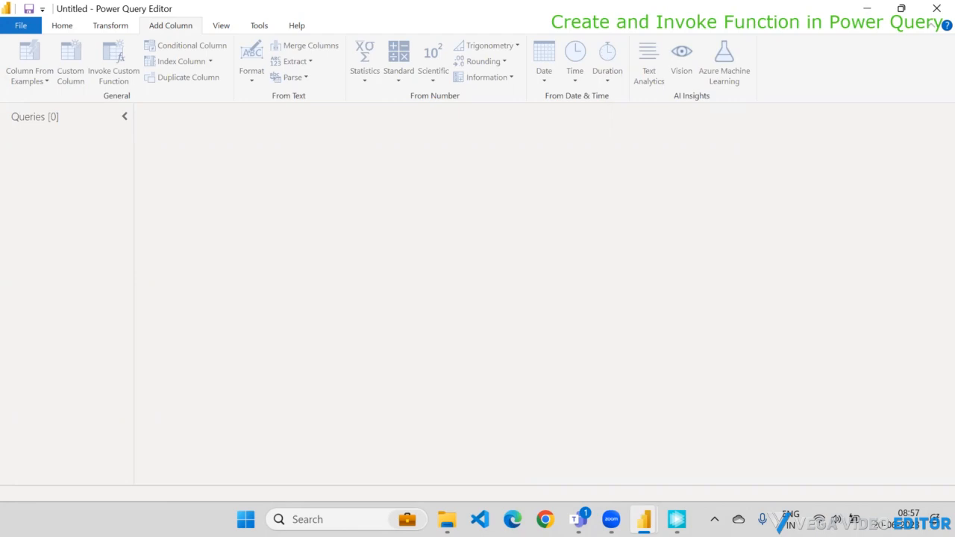
Add the on-screen annotation "Block of code that can be written once and used many times as required." over the empty query area
left_click(171, 141)
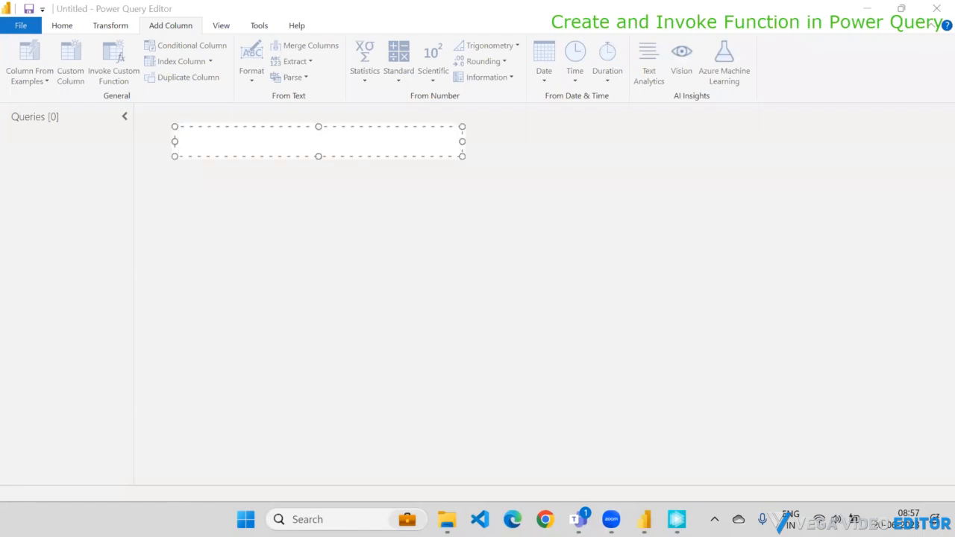
type("Block if")
key("BackSpace")
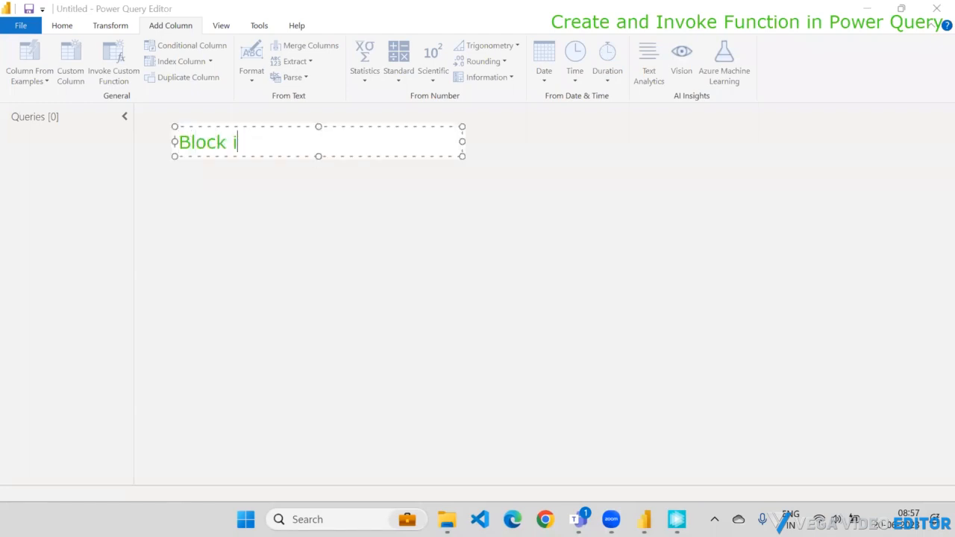
key("BackSpace")
type("of code")
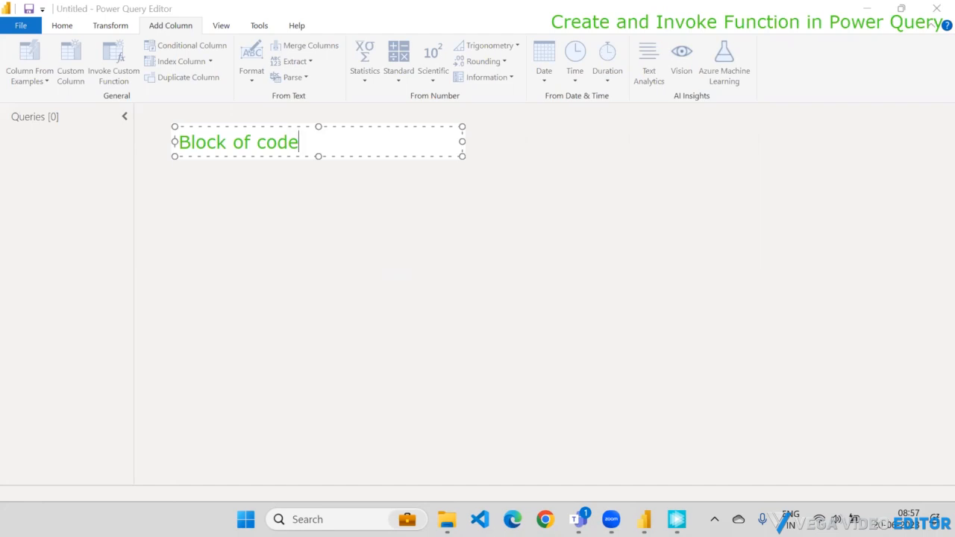
type("that can be ")
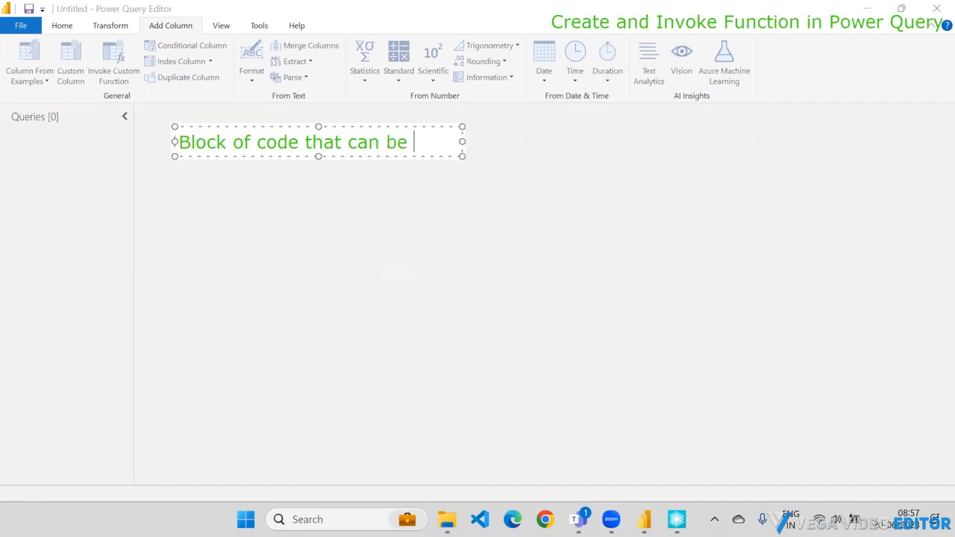
type("written on")
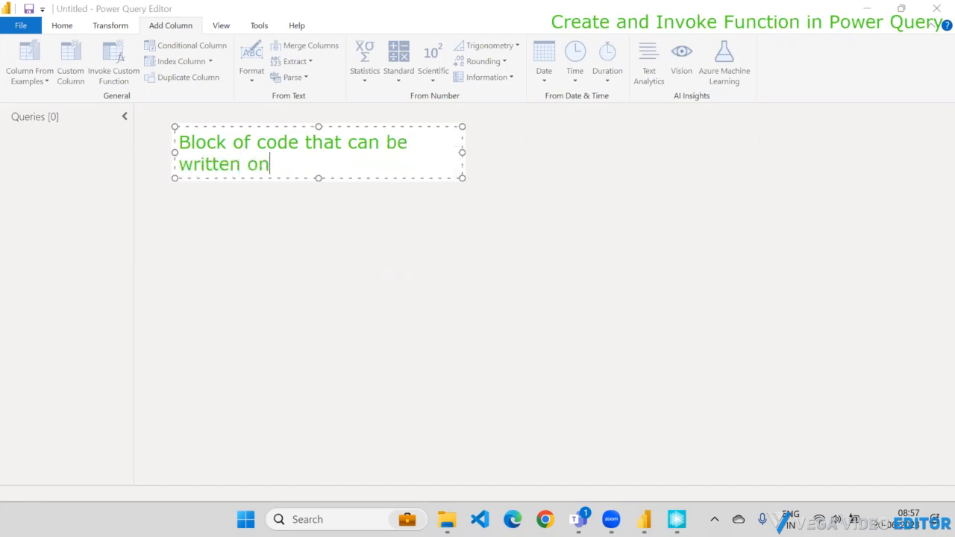
type("ce and u")
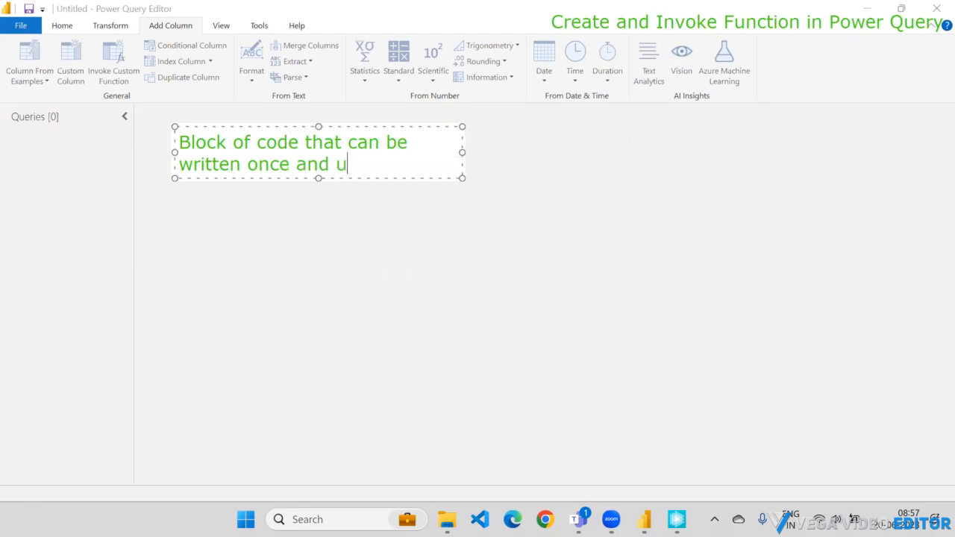
type("sed many t")
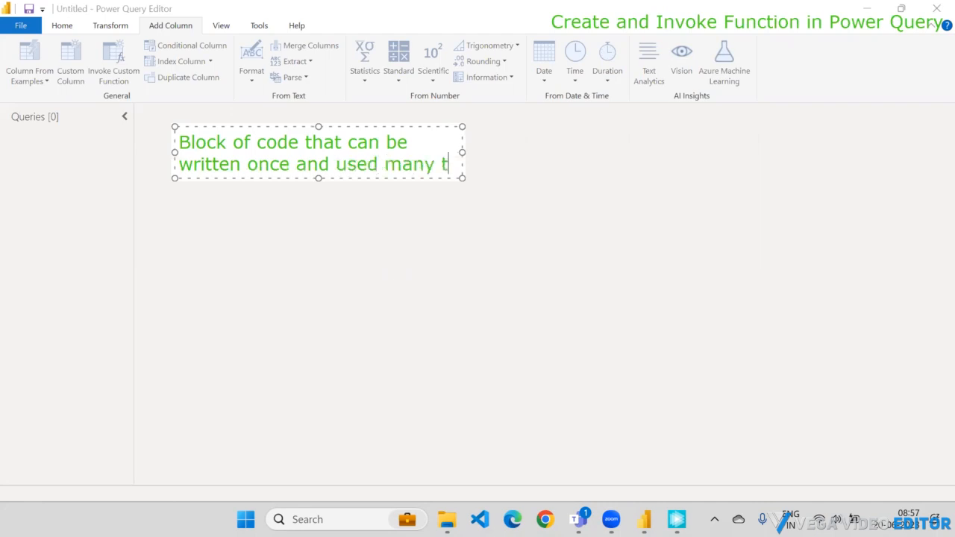
type("imes a")
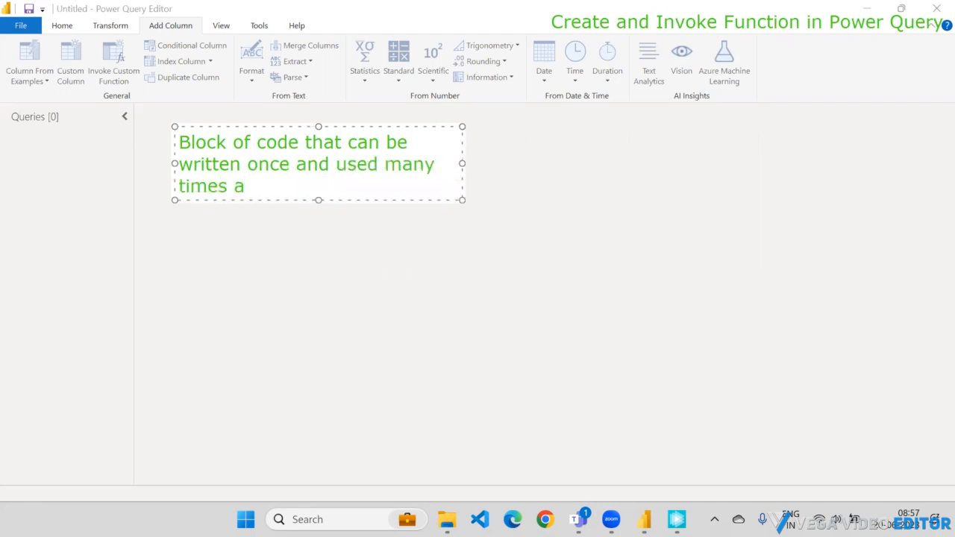
type("s required.")
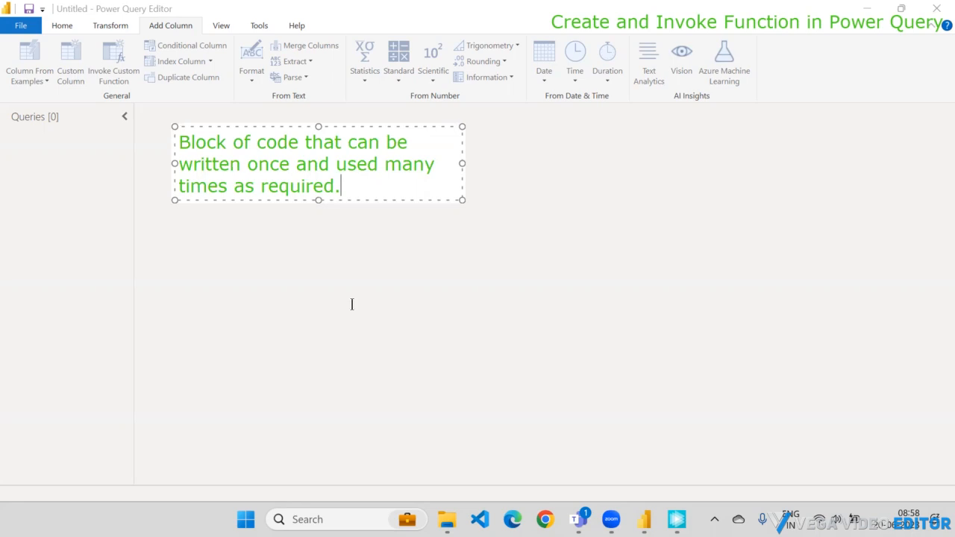
left_click(349, 328)
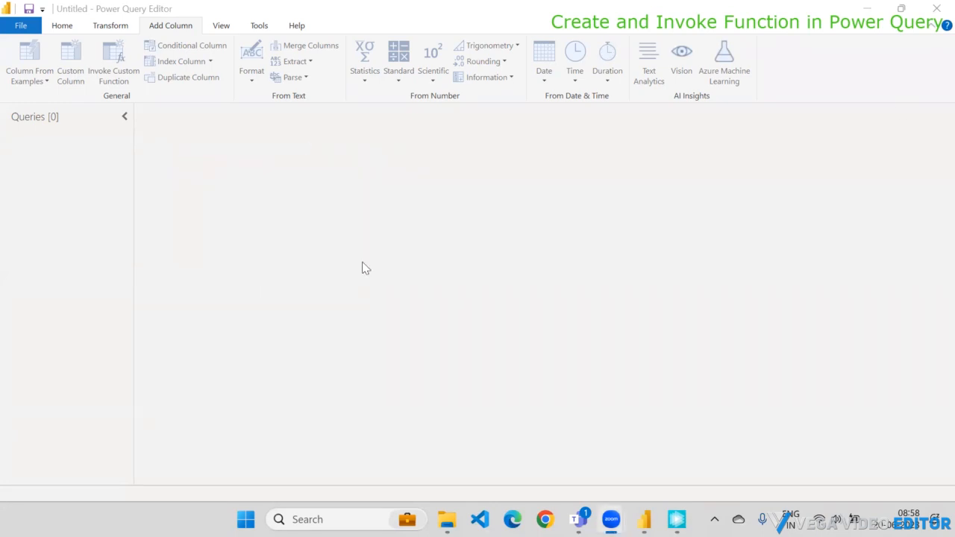
left_click(67, 29)
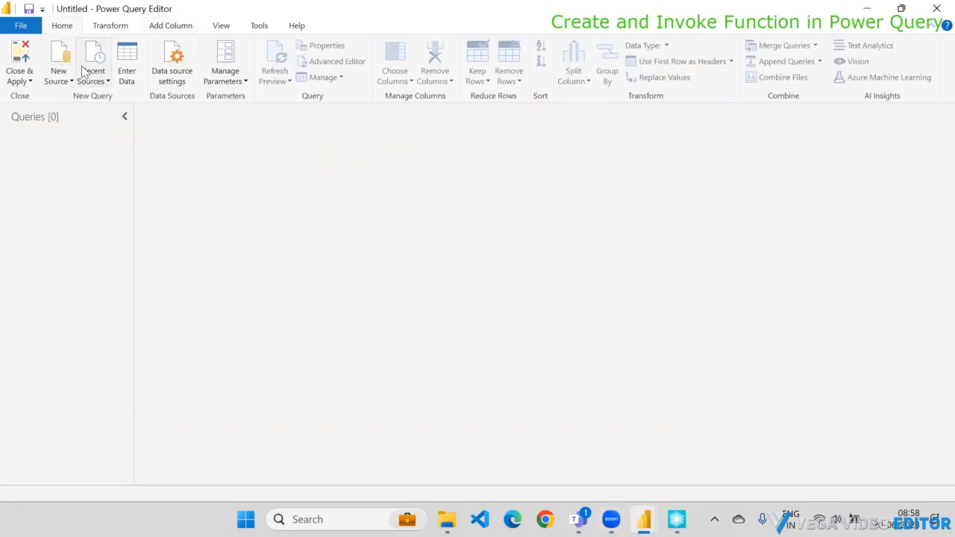
left_click(66, 81)
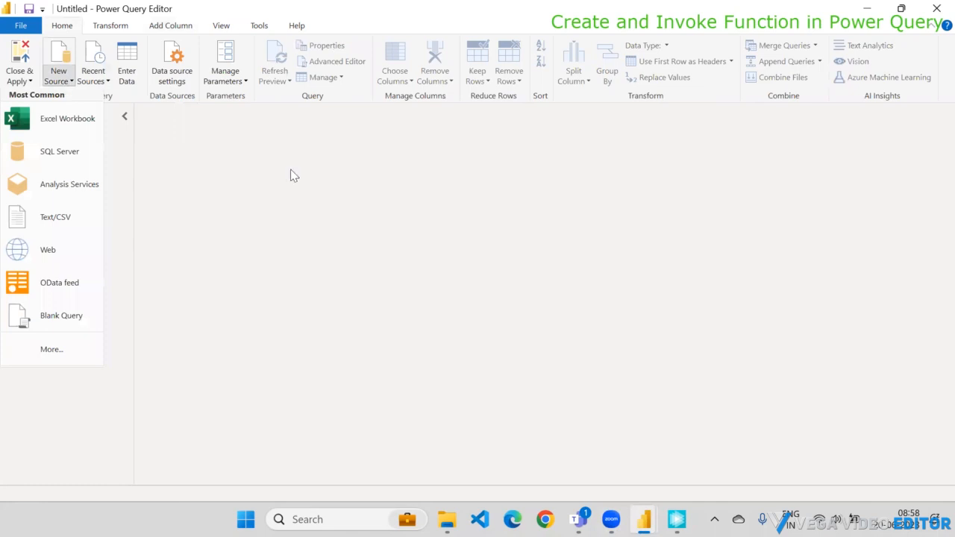
left_click(63, 118)
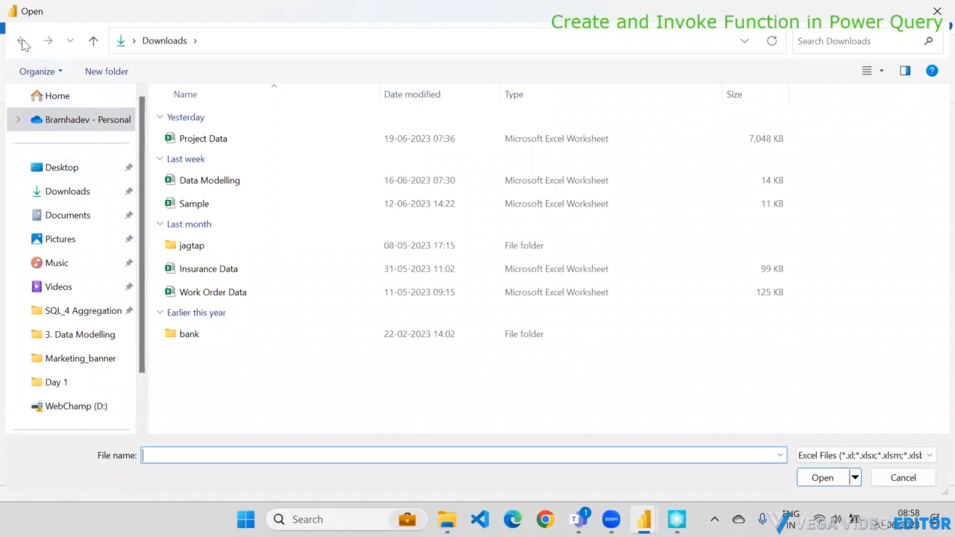
left_click(905, 478)
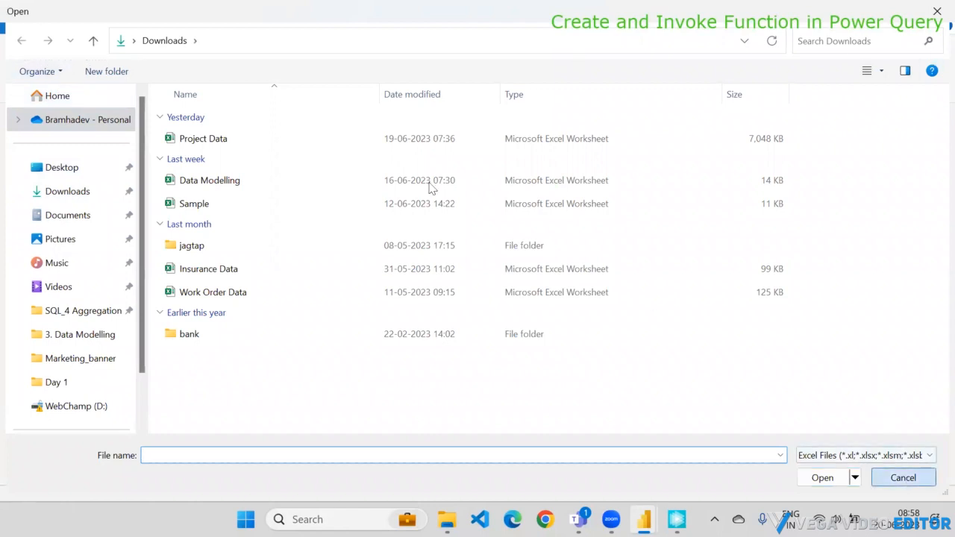
left_click(66, 77)
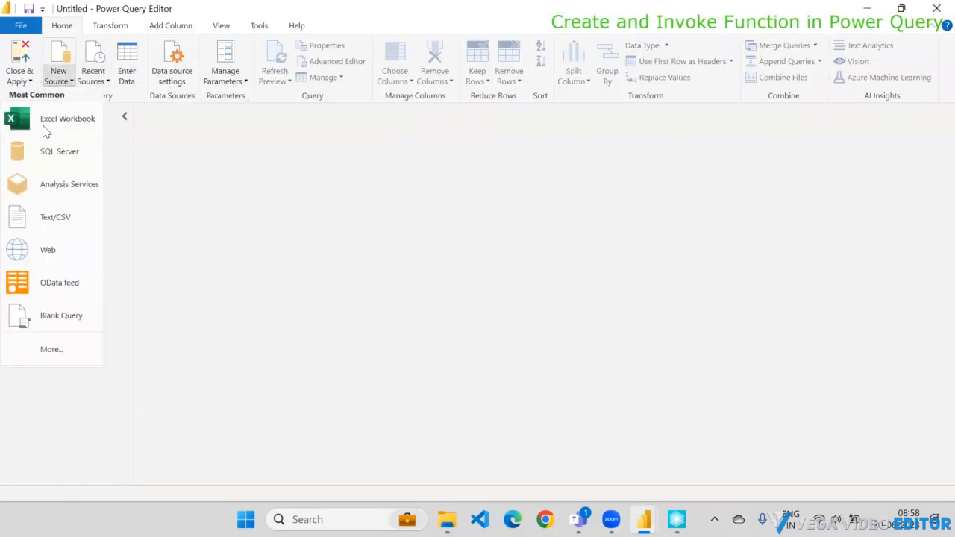
left_click(62, 224)
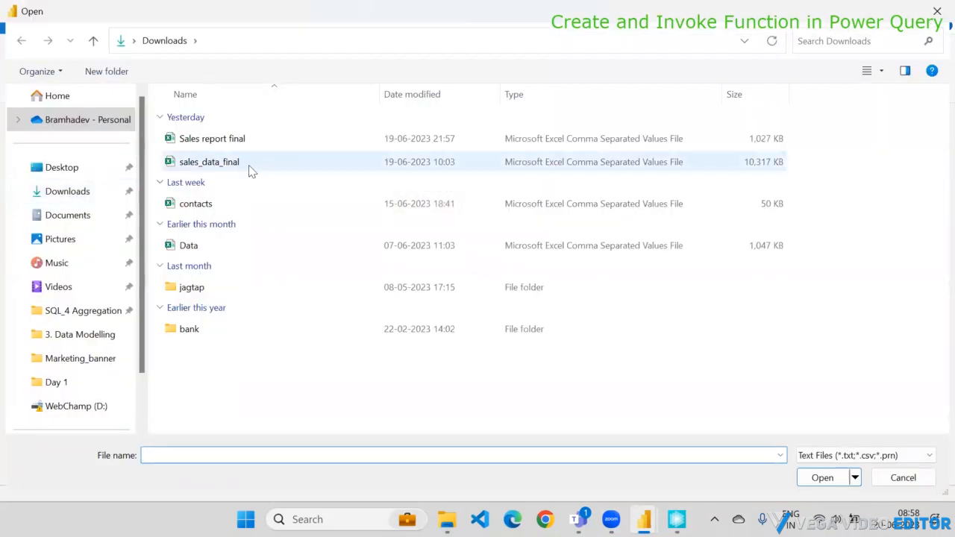
left_click(248, 165)
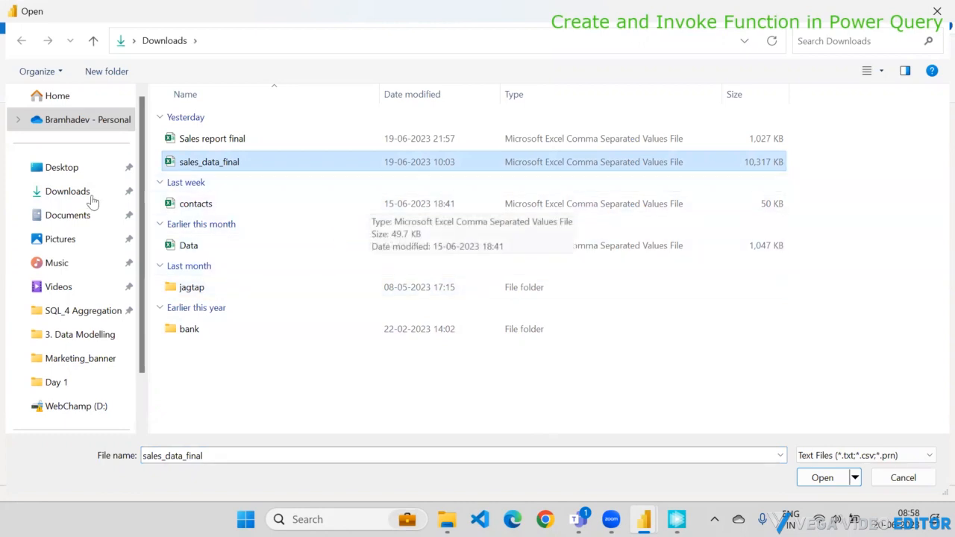
left_click(79, 336)
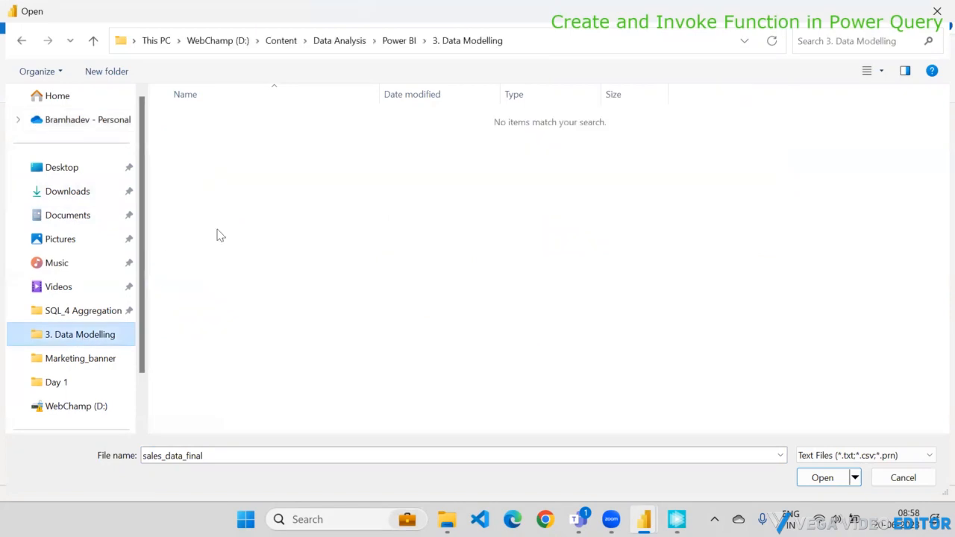
left_click(920, 485)
Load the Sales sheet from the Modelling Data Excel workbook in the 3. Data Modelling folder as a new query
left_click(59, 78)
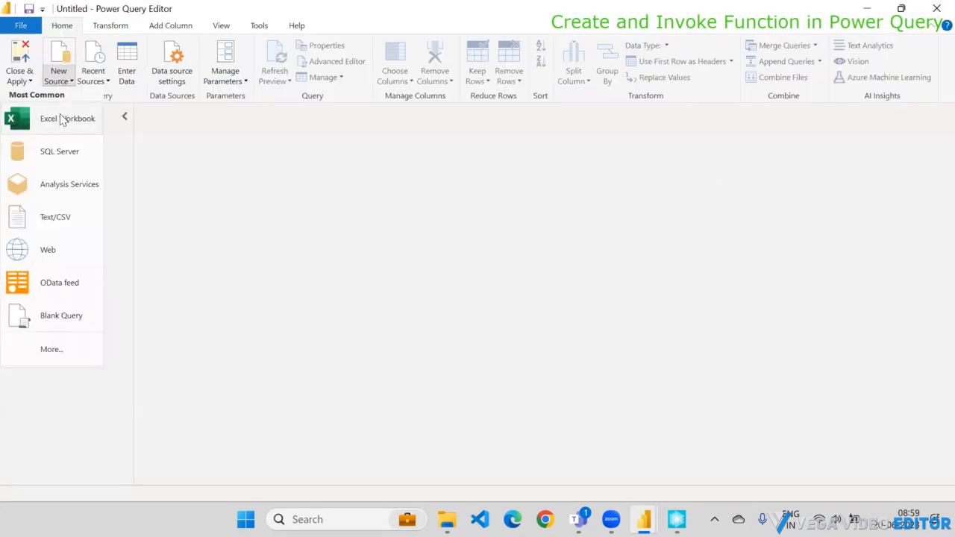
left_click(62, 121)
left_click(75, 335)
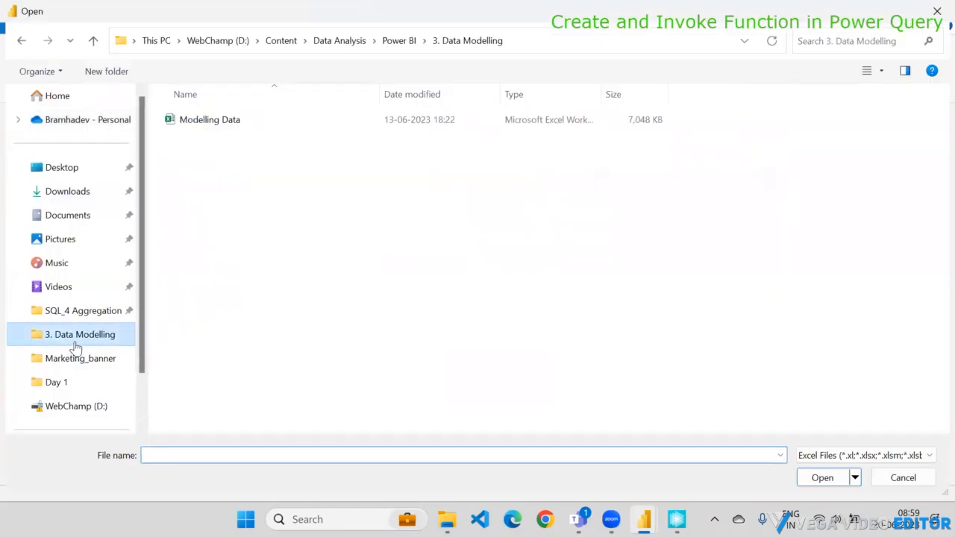
left_click(261, 123)
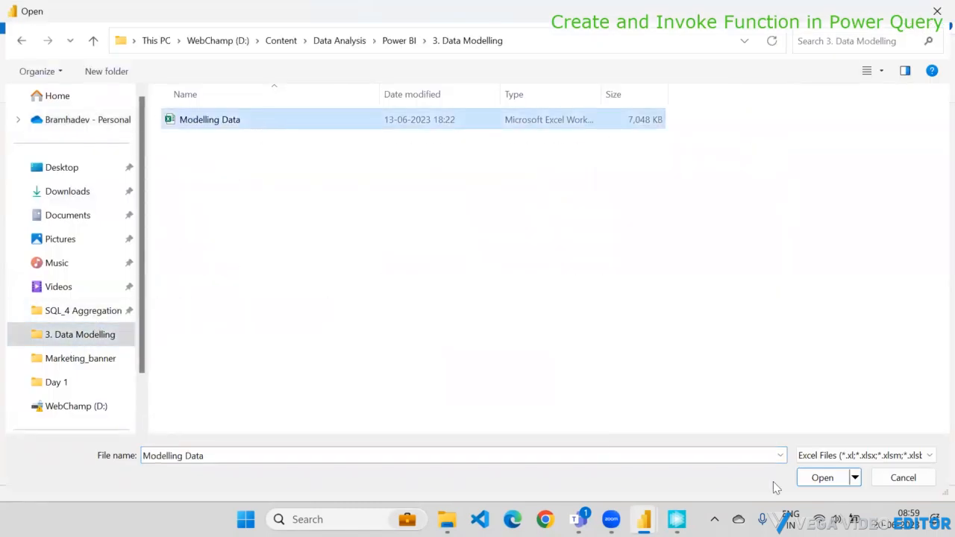
left_click(822, 478)
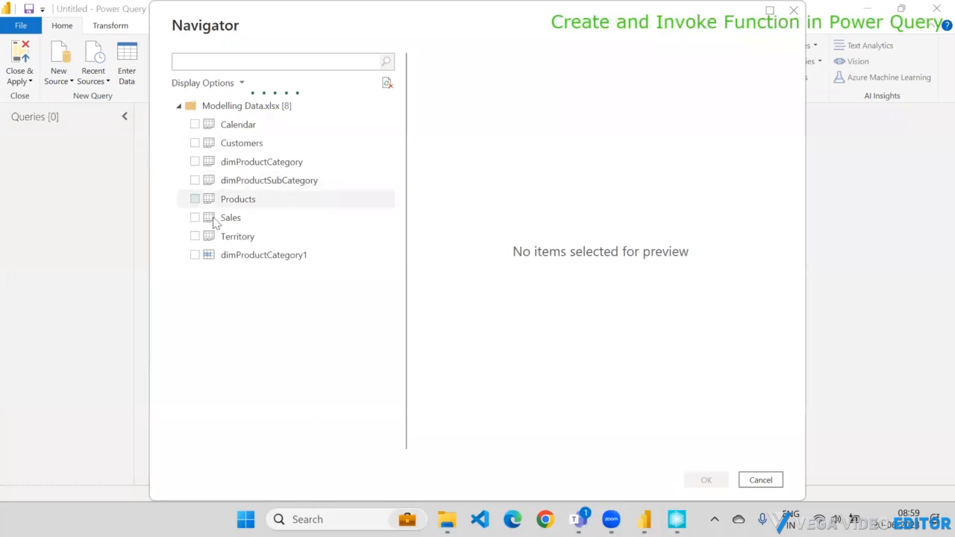
left_click(195, 217)
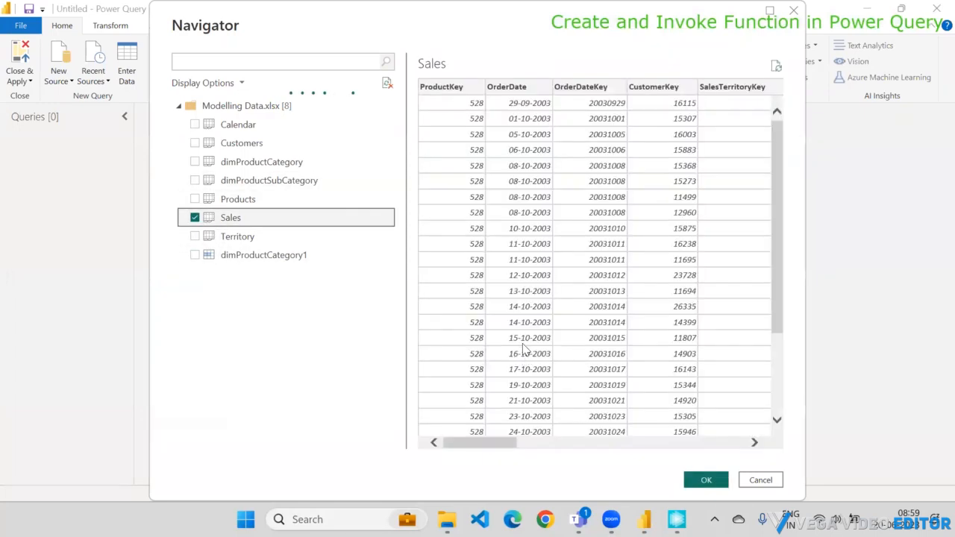
left_click(701, 481)
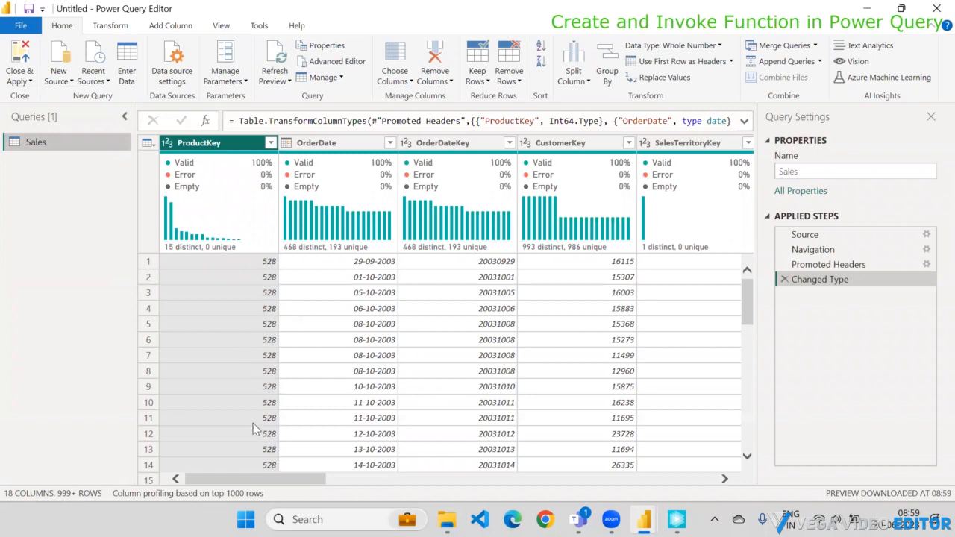
Examine the TotalProductCost, SalesAmount, TaxAmt and Freight columns of the Sales query
left_click_drag(244, 483, 651, 495)
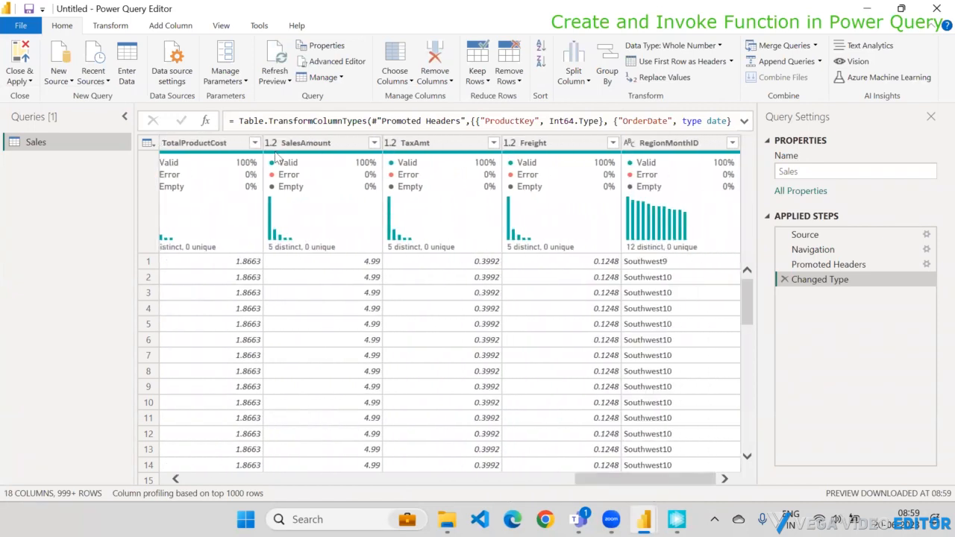
left_click(226, 147)
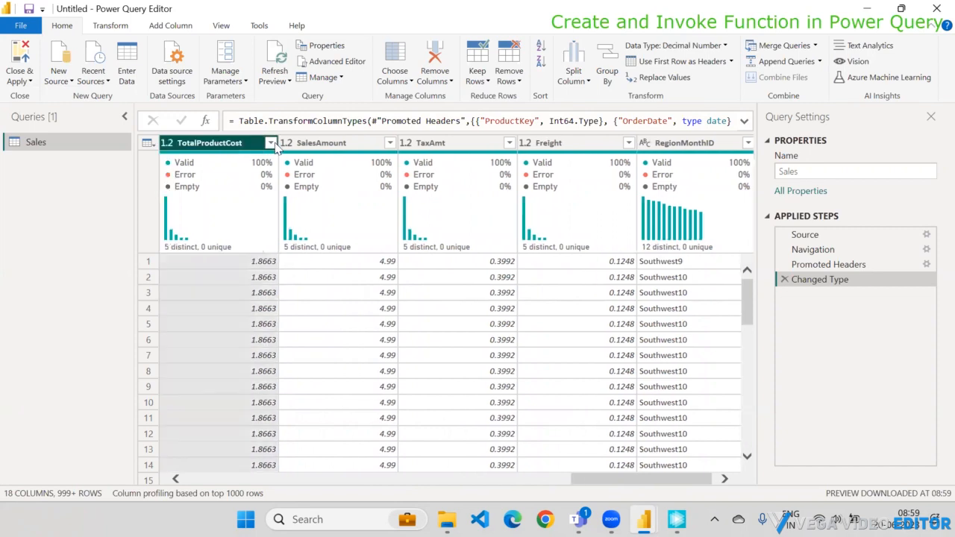
left_click(325, 147)
left_click(441, 149)
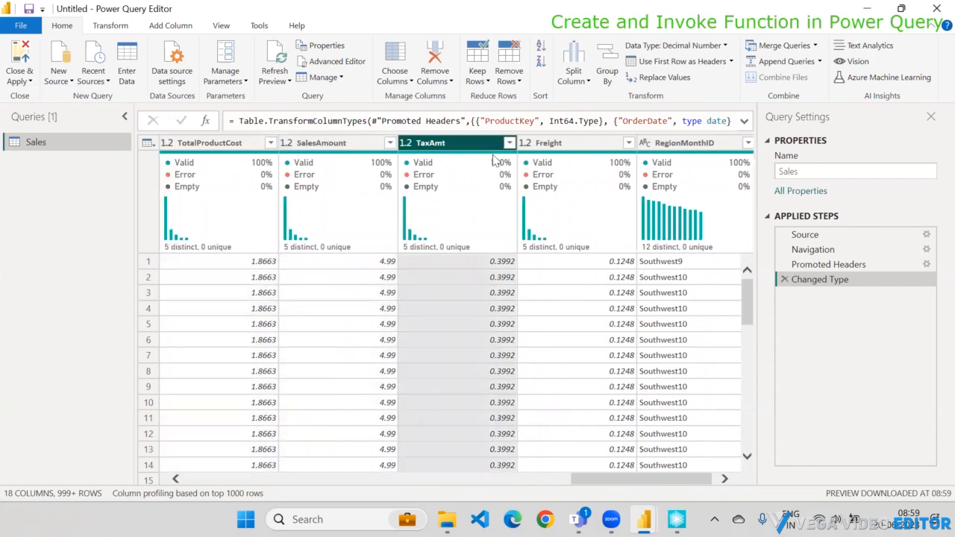
left_click(563, 153)
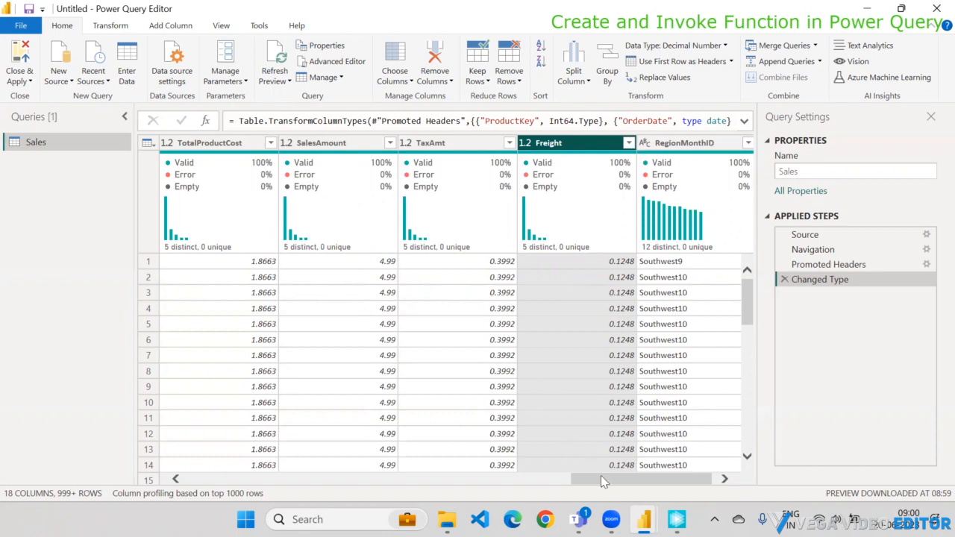
scroll(605, 484, "right", 1)
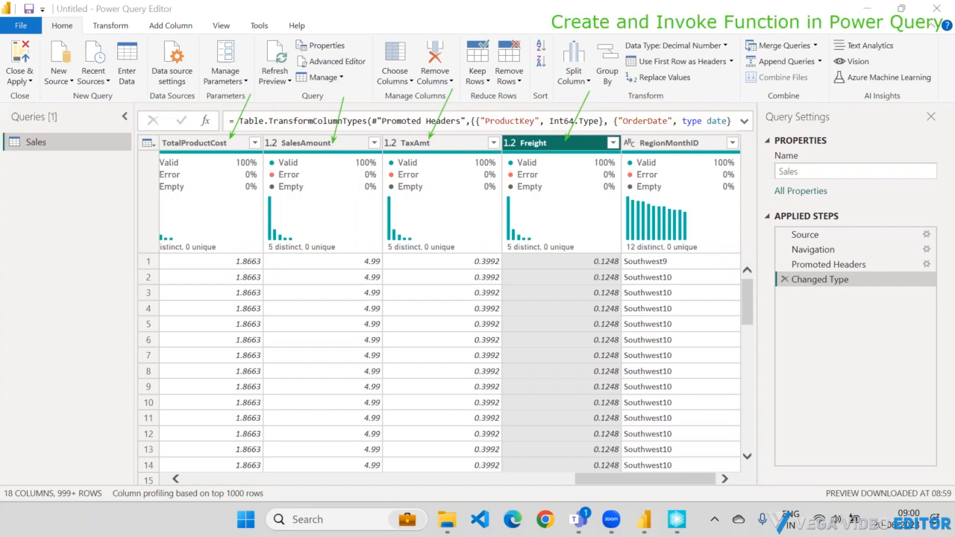
mouse_move(598, 131)
left_mouse_down()
mouse_move(306, 108)
mouse_move(250, 113)
mouse_move(285, 128)
left_mouse_up()
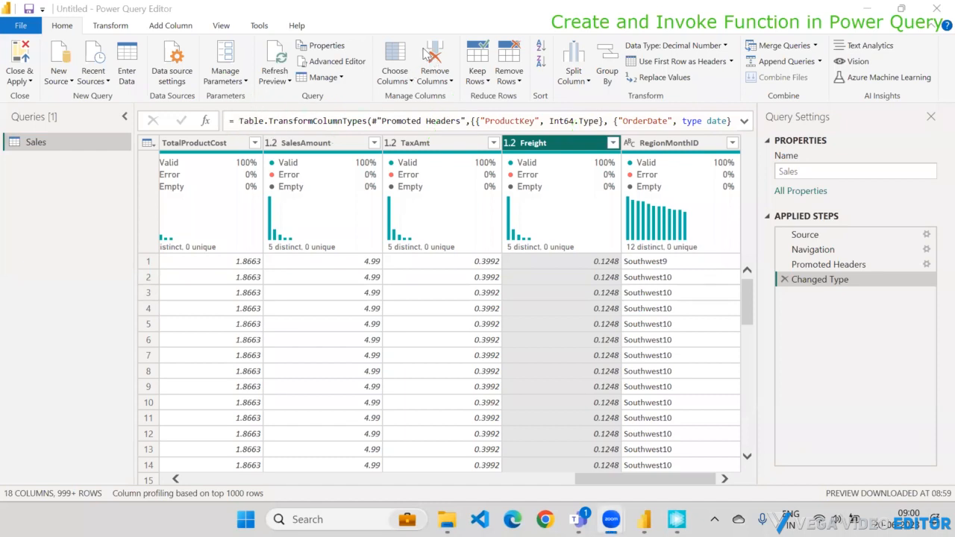
Frame the upper part of the Queries list with a green annotation rectangle
left_click(67, 178)
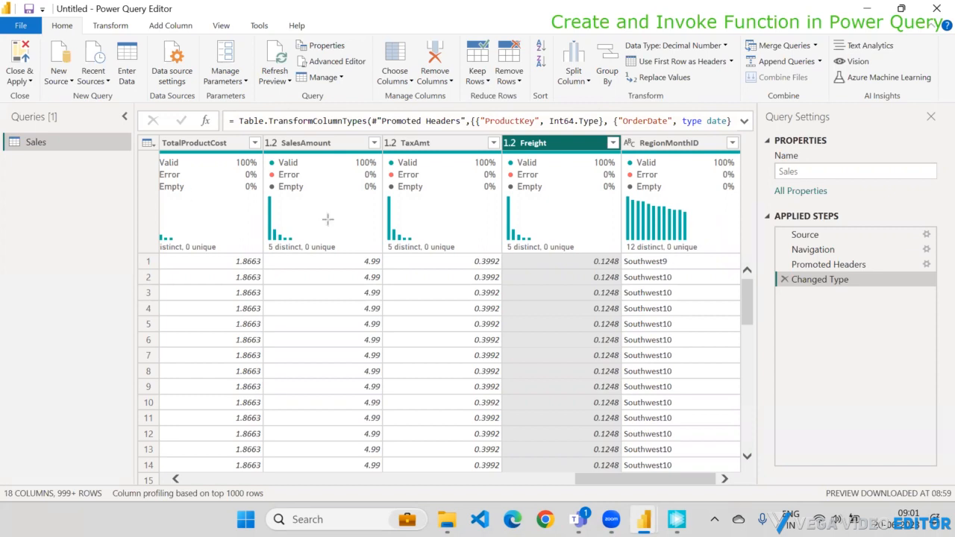
left_click_drag(5, 102, 129, 274)
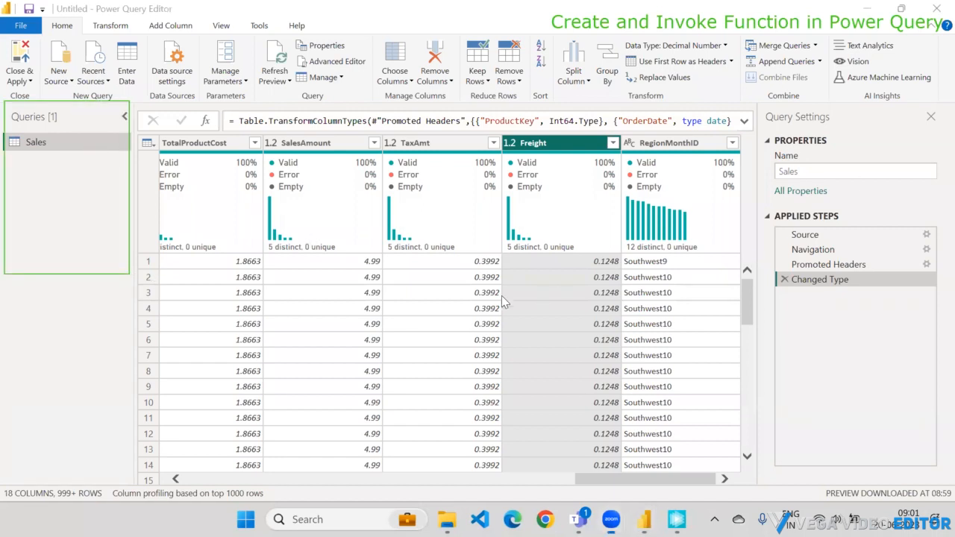
Create a new blank query and clear the green rectangle around the Queries list
right_click(59, 204)
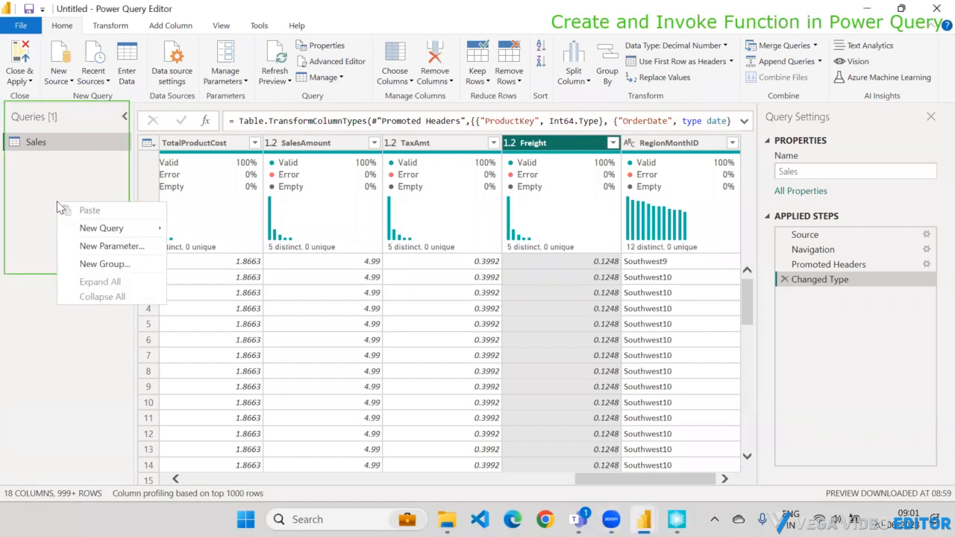
right_click(48, 191)
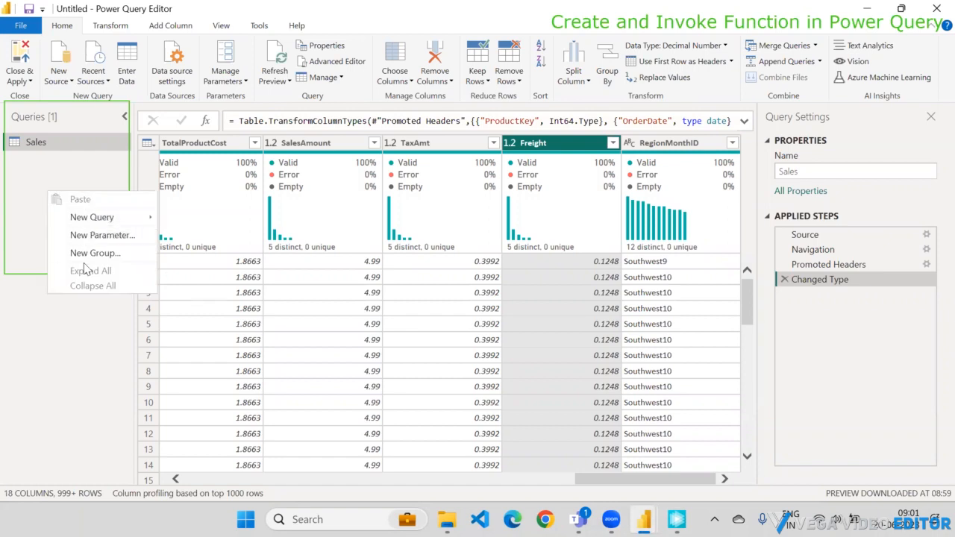
mouse_move(89, 224)
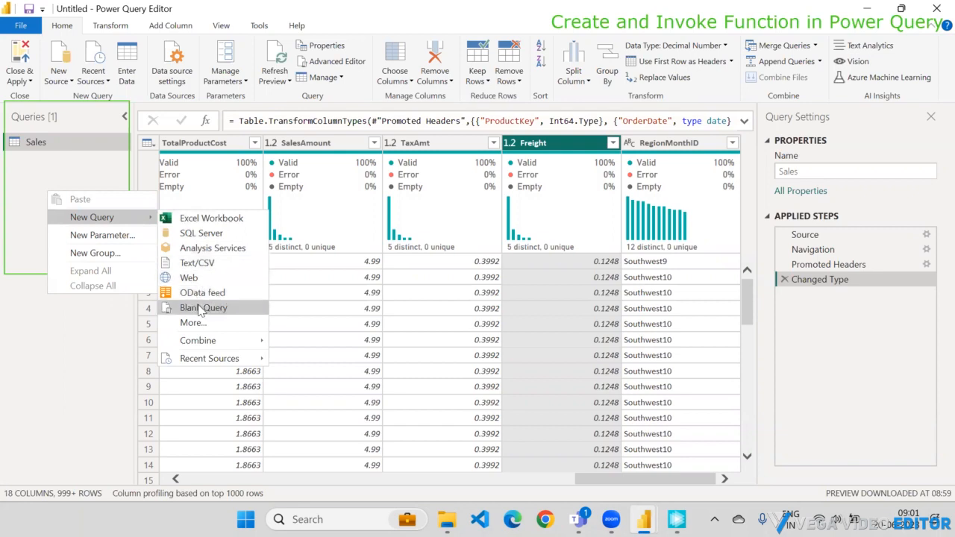
left_click(196, 308)
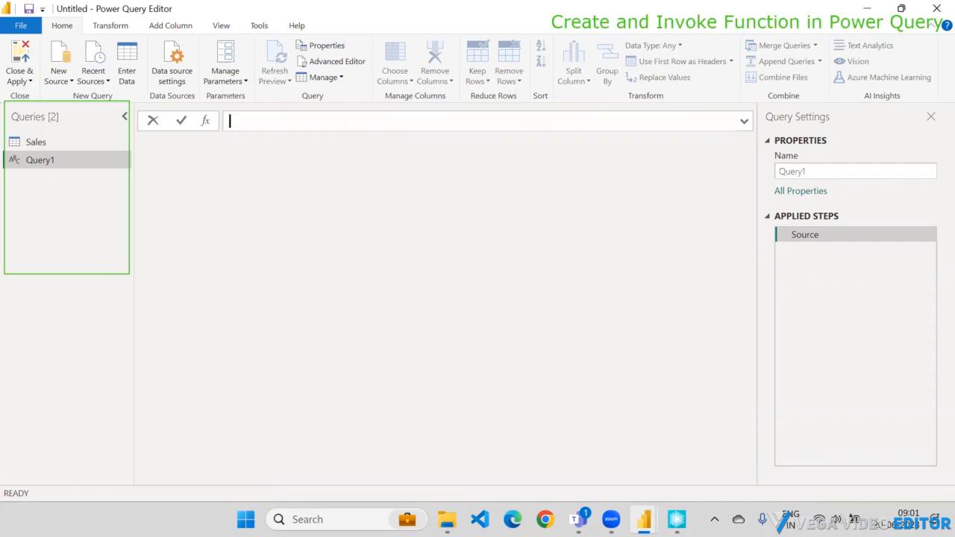
left_click(129, 182)
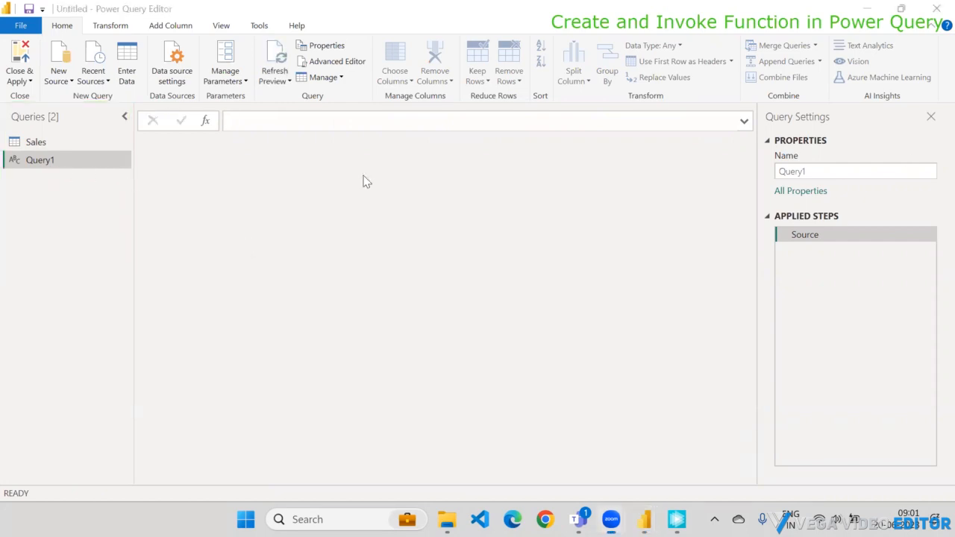
Define the blank query as the two-parameter function = (a, b) => a + b
left_click(239, 121)
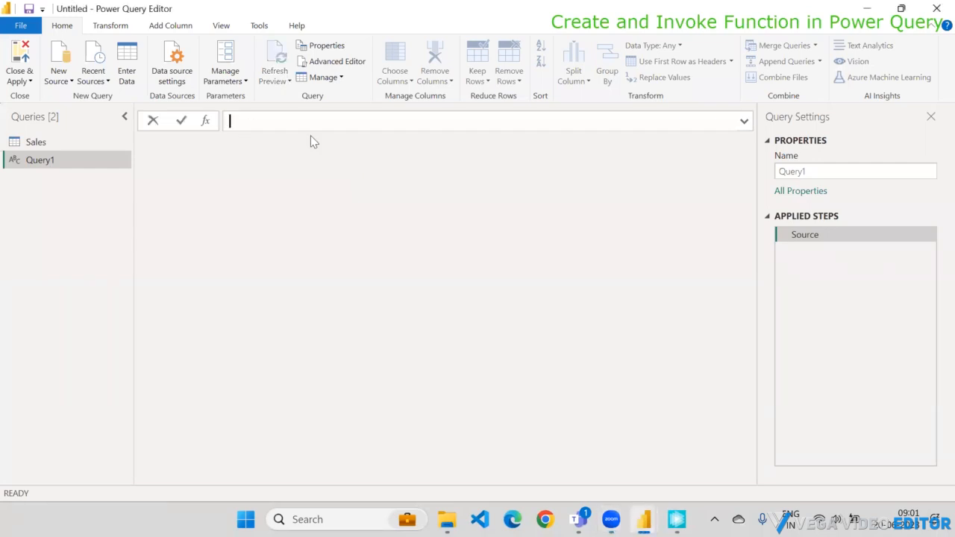
type("= () =>")
left_click_drag(254, 121, 265, 123)
left_click(281, 126)
left_click(244, 121)
type("a,b")
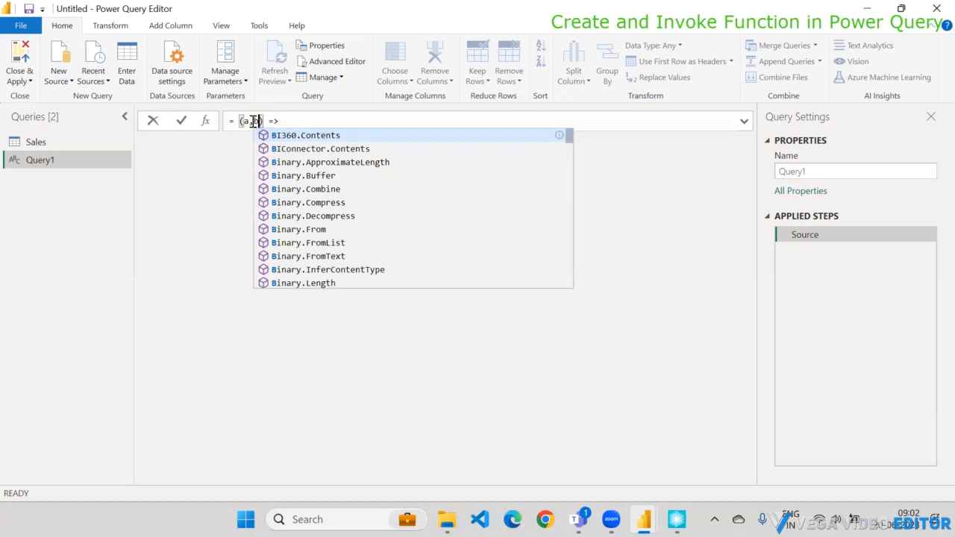
left_click(254, 121)
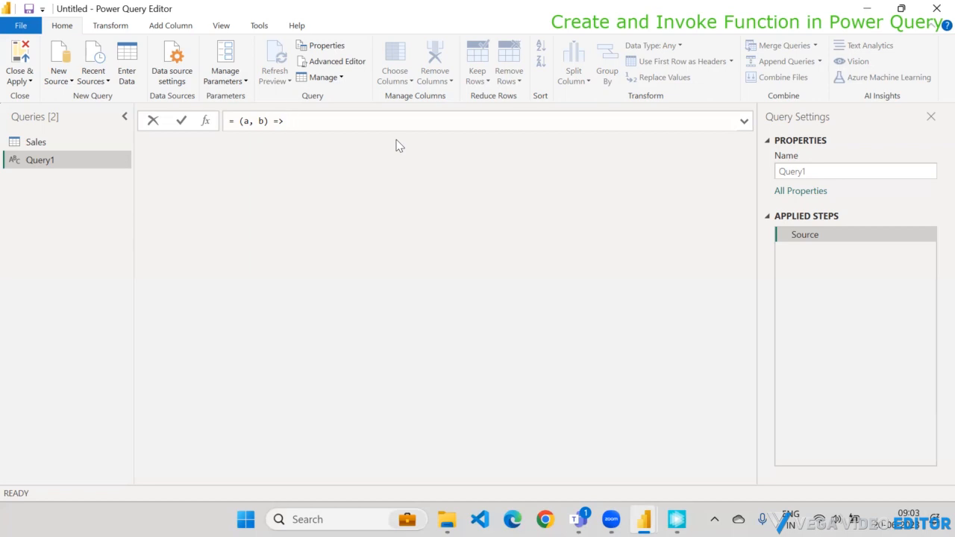
type("a + b")
key("Escape")
left_click_drag(369, 126, 198, 136)
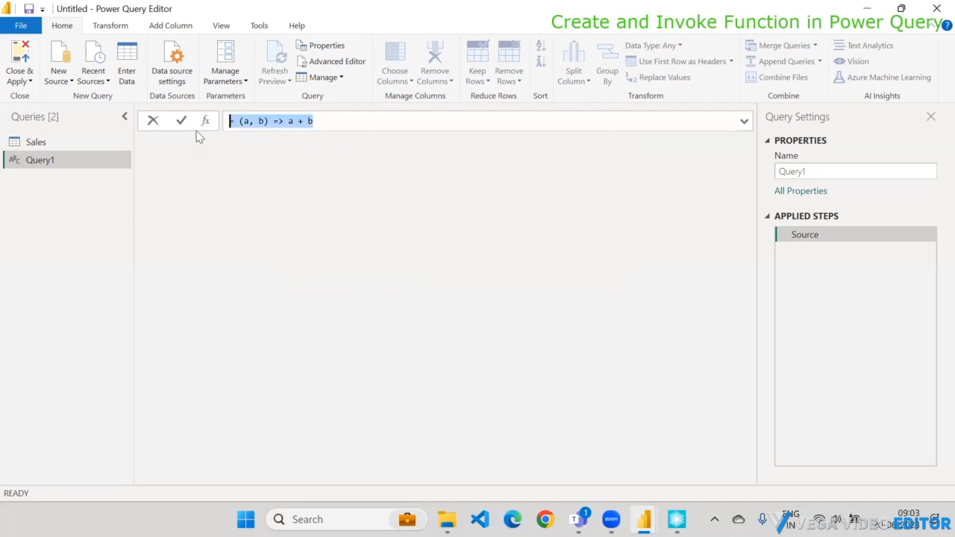
Commit the addition function and rename its query as Sum
double_click(47, 164)
type("Sum")
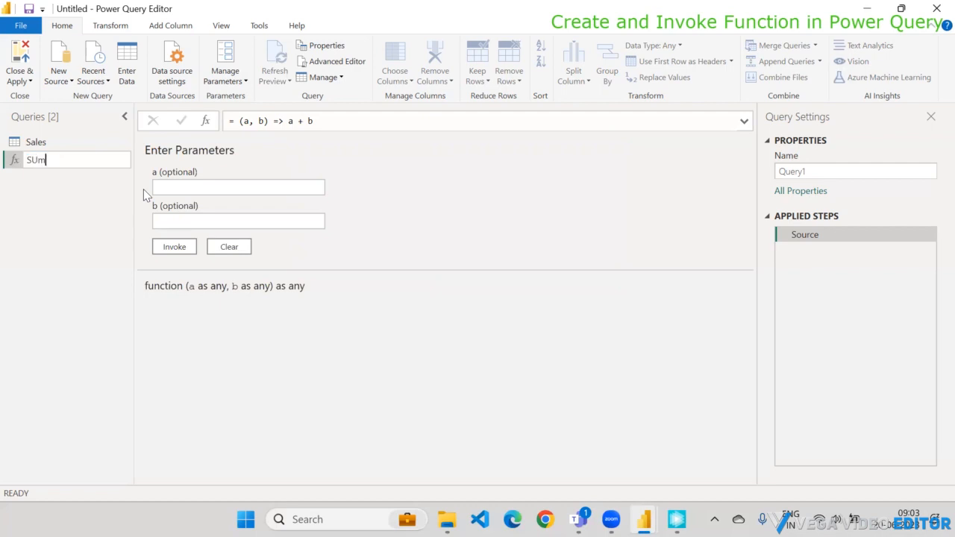
key("BackSpace")
key("BackSpace")
type("um")
key("Return")
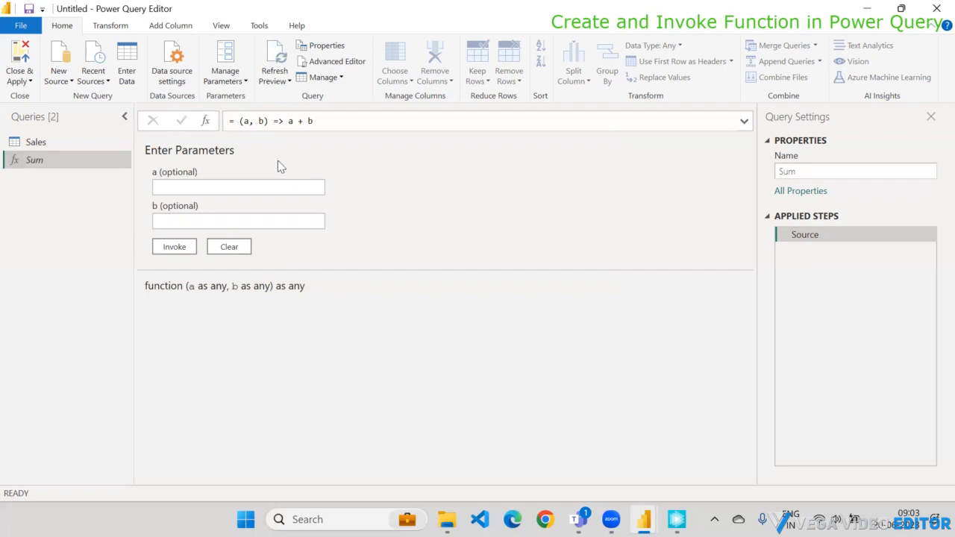
Enter 10 for parameter a and 20 for parameter b of the Sum function
left_click(239, 186)
type("10")
left_click(217, 221)
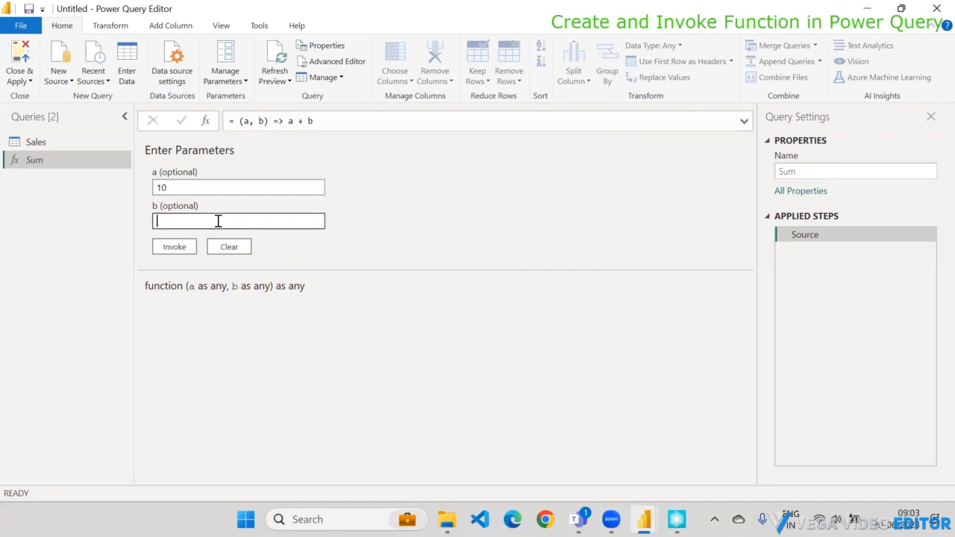
type("20")
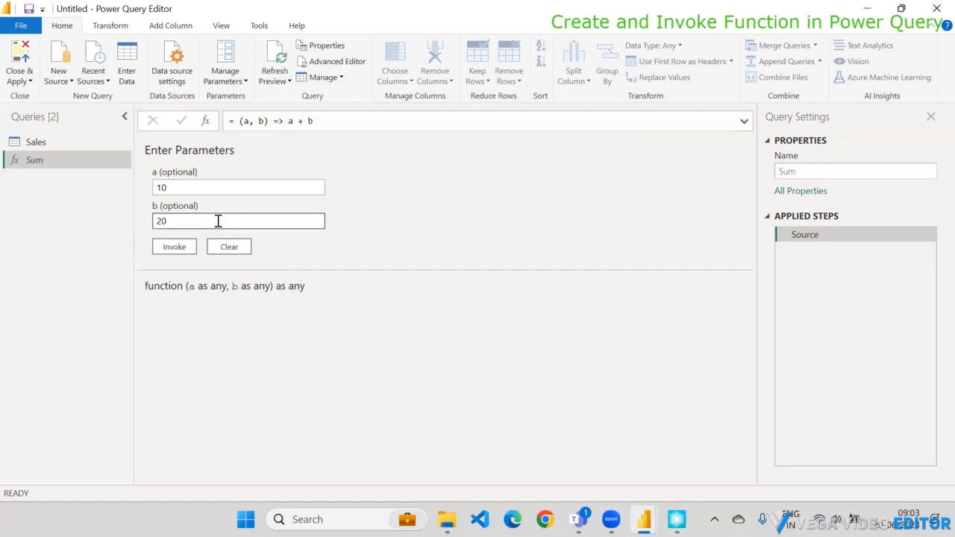
left_click(360, 209)
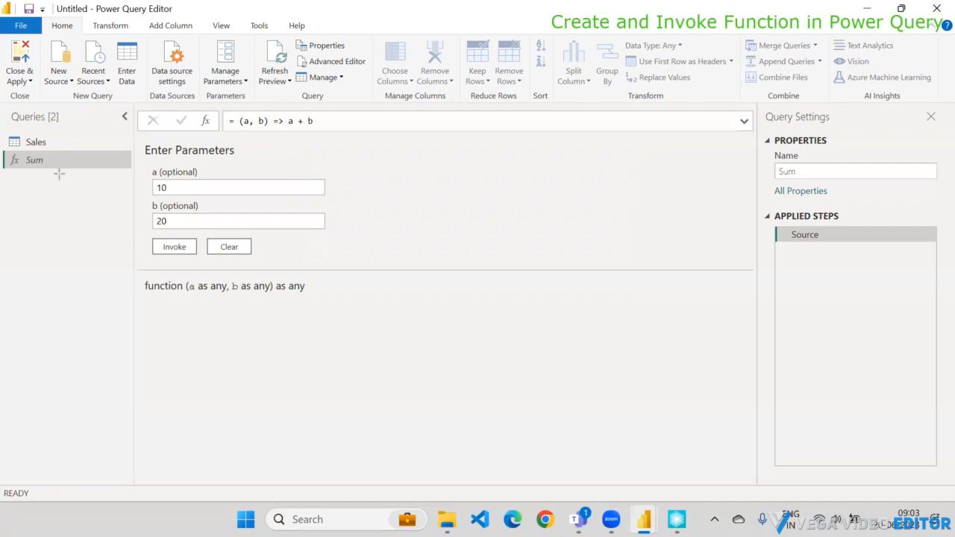
Point out the entered values of parameters a and b and the a + b expression with green annotation marks
left_click(162, 188)
left_click_drag(167, 188, 207, 170)
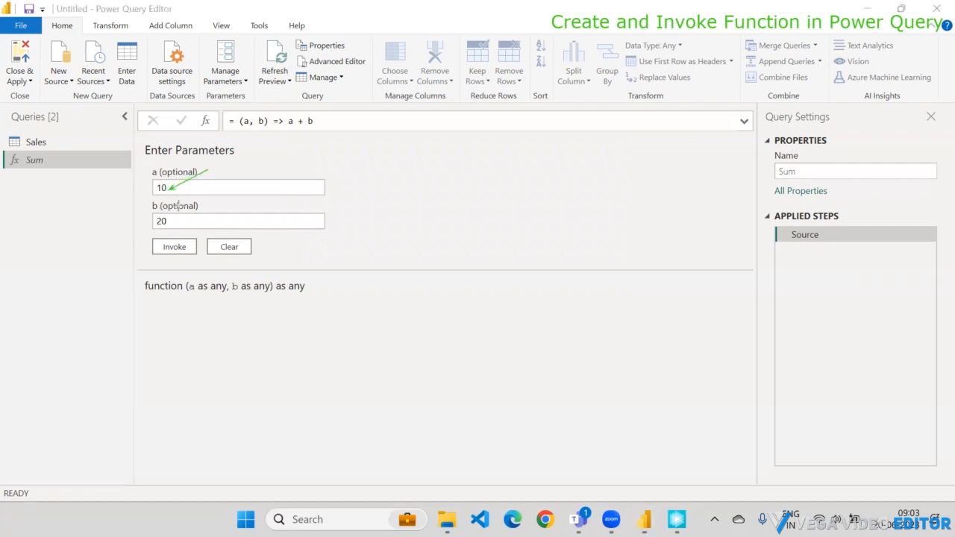
left_click_drag(204, 202, 169, 216)
left_click_drag(188, 171, 192, 203)
left_click_drag(287, 113, 317, 127)
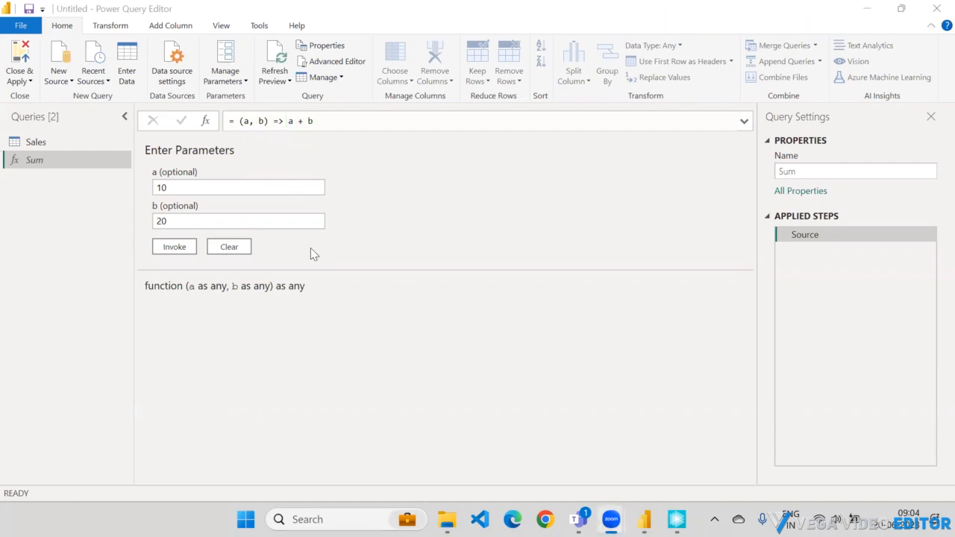
Invoke the Sum function with the entered parameters and inspect the formula of the invoked query
left_click(177, 248)
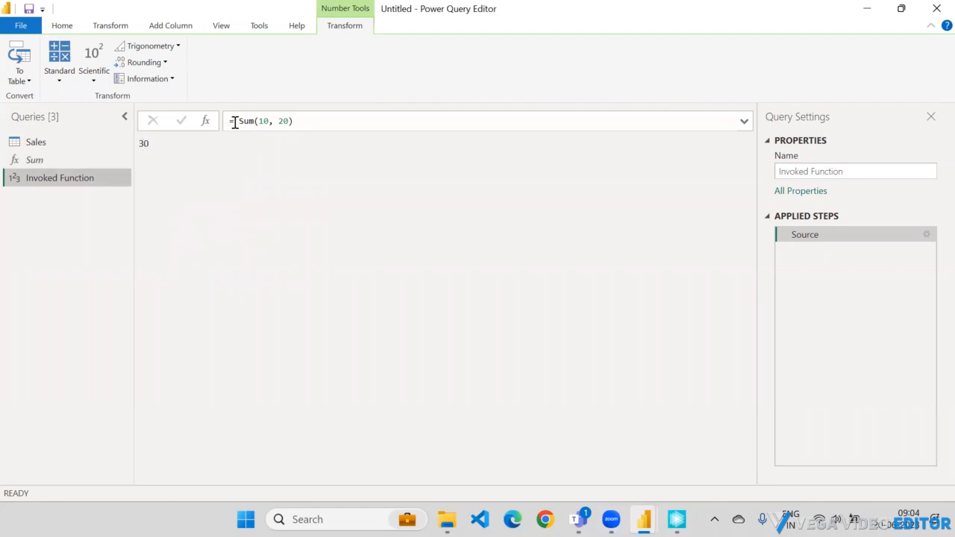
left_click_drag(239, 121, 296, 121)
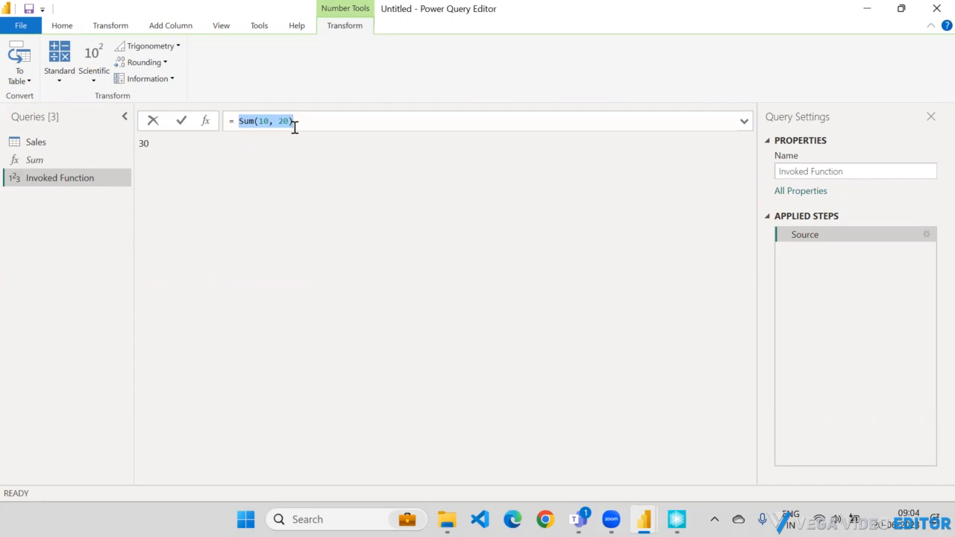
left_click(47, 158)
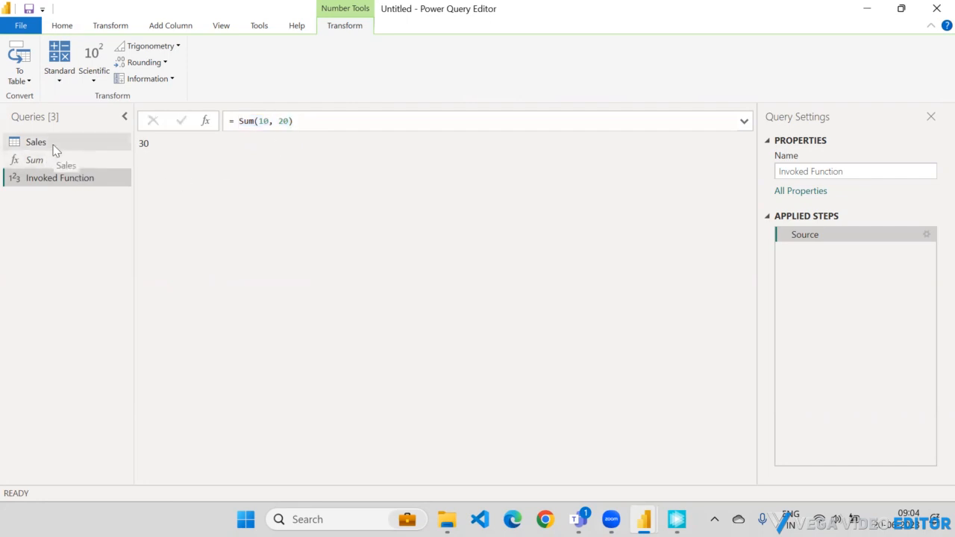
Review the cost, sales, tax and freight columns of the Sales query, ticking SalesAmount and Freight with green check marks
left_click(55, 148)
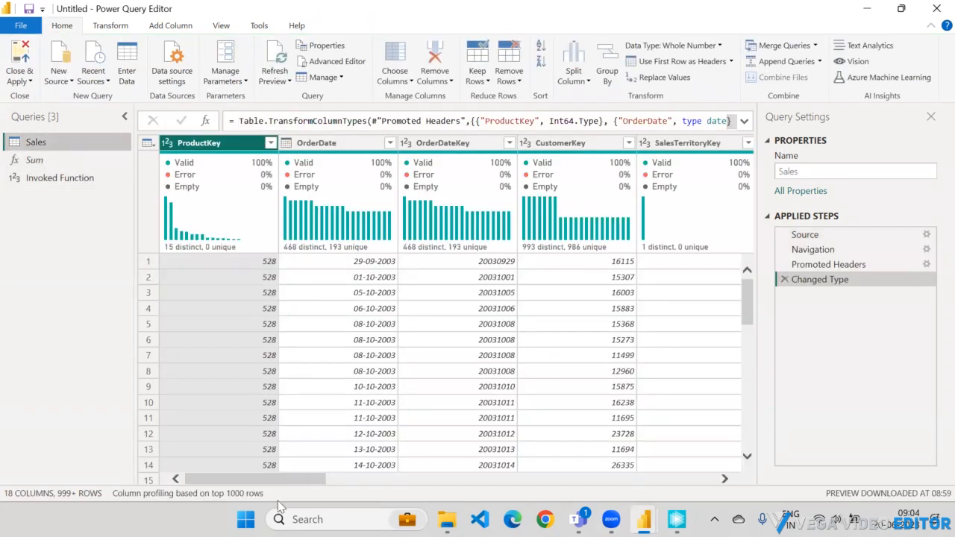
left_click_drag(284, 479, 717, 484)
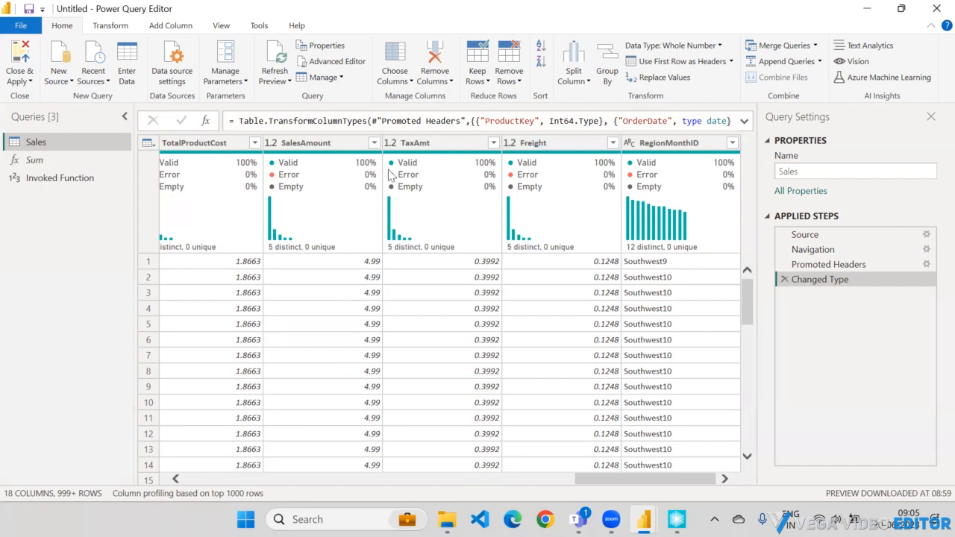
left_click(329, 142)
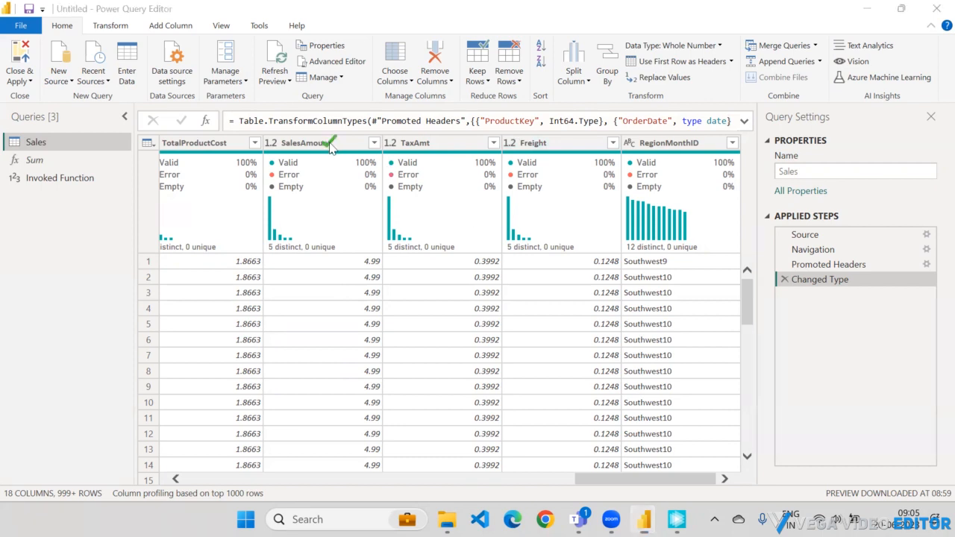
left_click(565, 149)
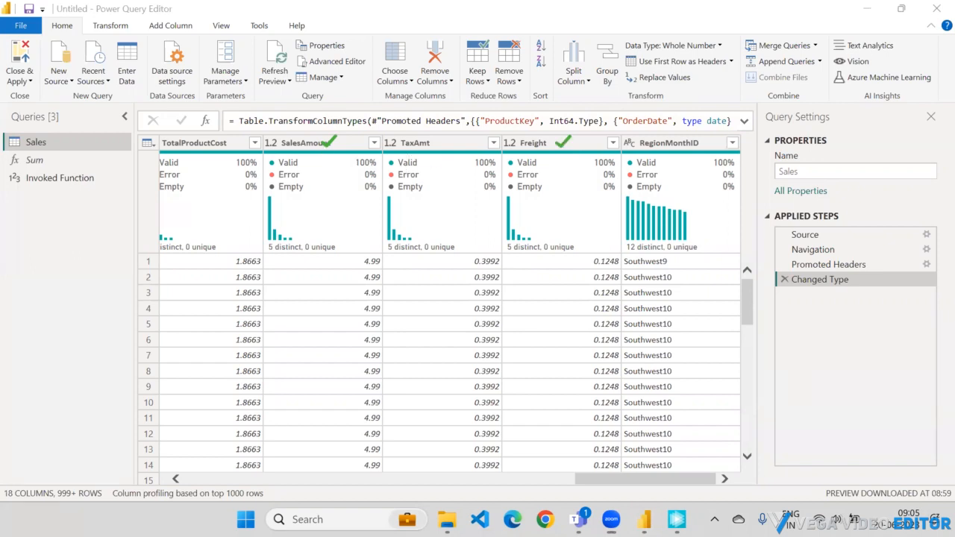
left_click(333, 144)
Create another blank query and rename it as Profit
right_click(75, 200)
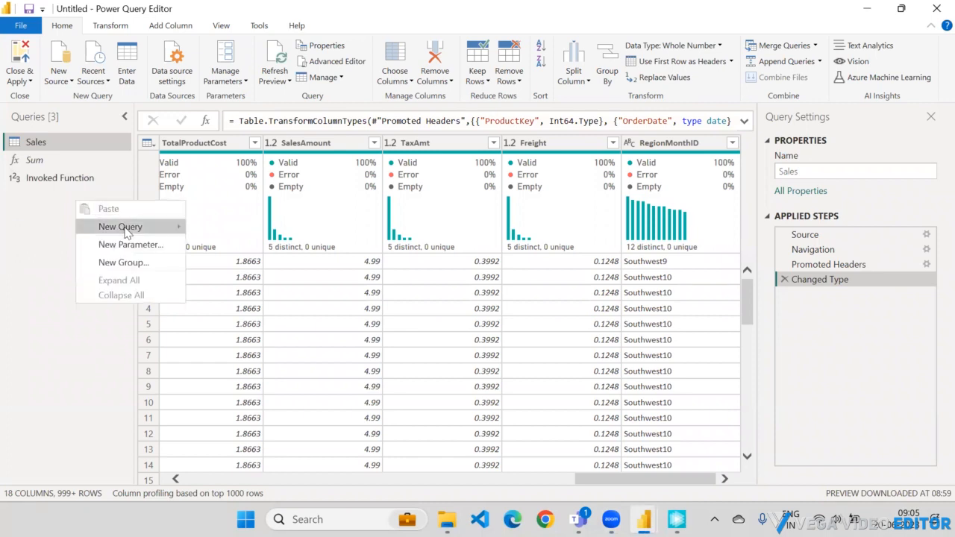
mouse_move(131, 226)
left_click(234, 317)
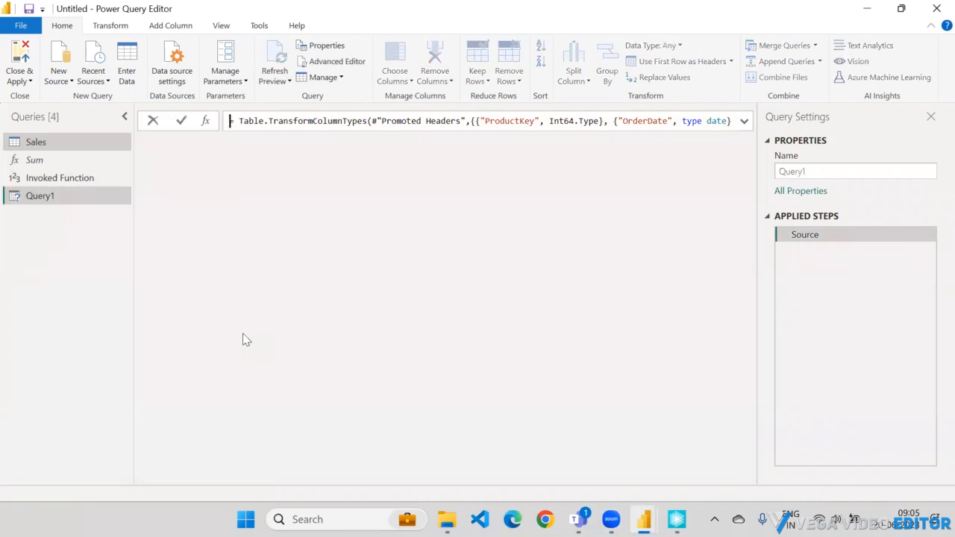
double_click(71, 197)
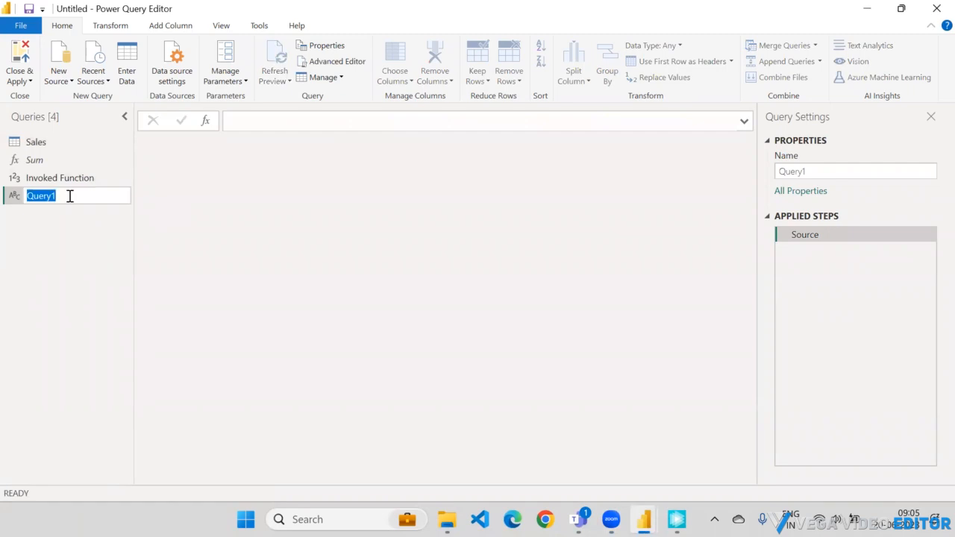
type("PRo")
key("BackSpace")
key("BackSpace")
type("rofit")
Enter the formula = (Sales - Cost - Tax - Freight) => in the Profit query
left_click(292, 128)
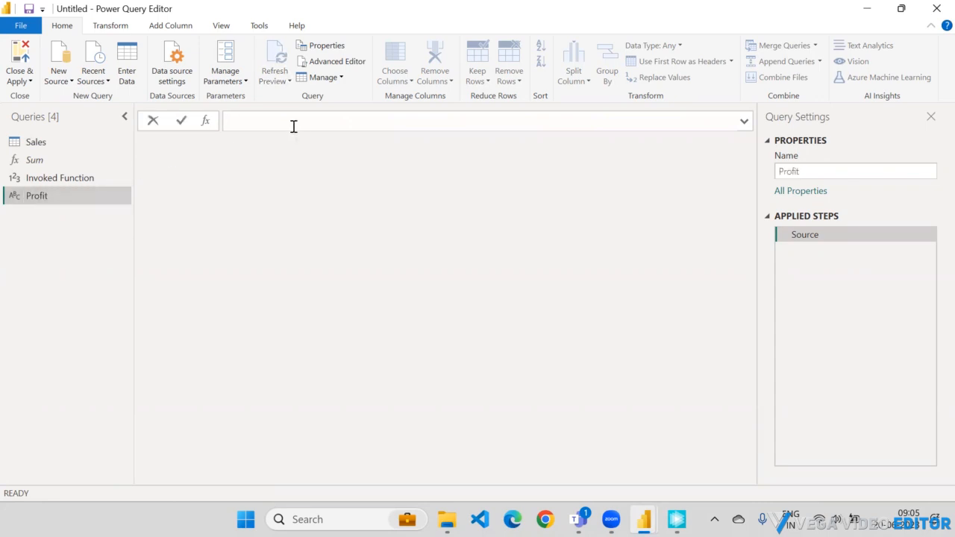
type("= () =>")
left_click(242, 121)
type("Sa")
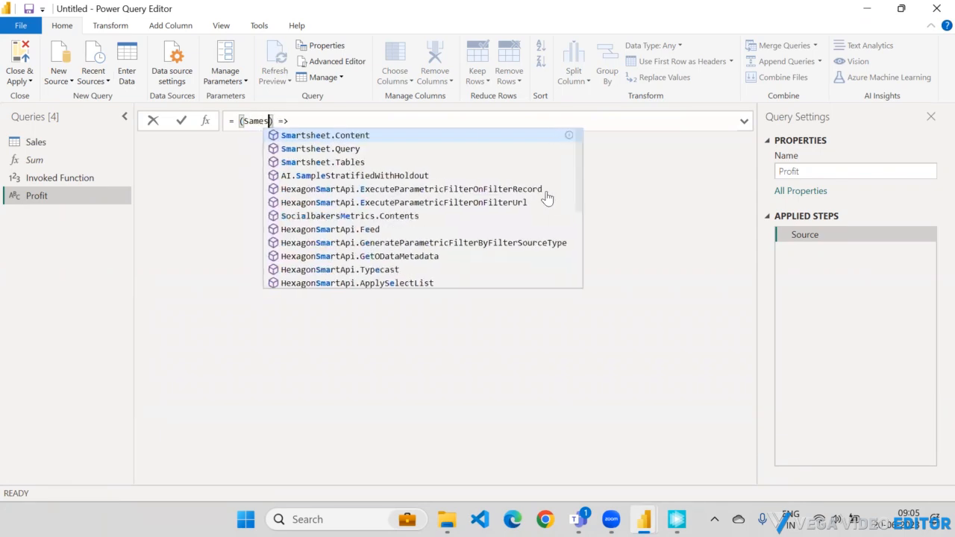
type("les")
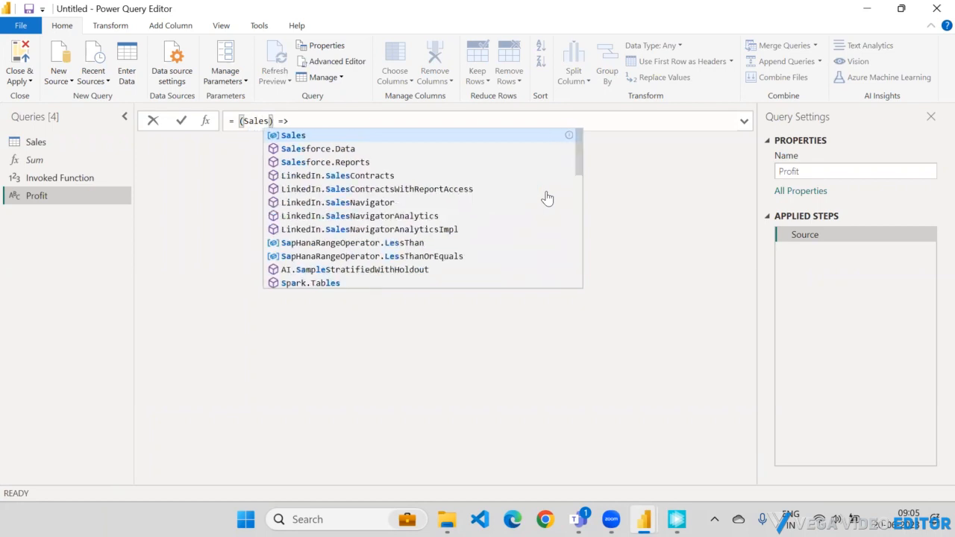
key("Escape")
type("- ")
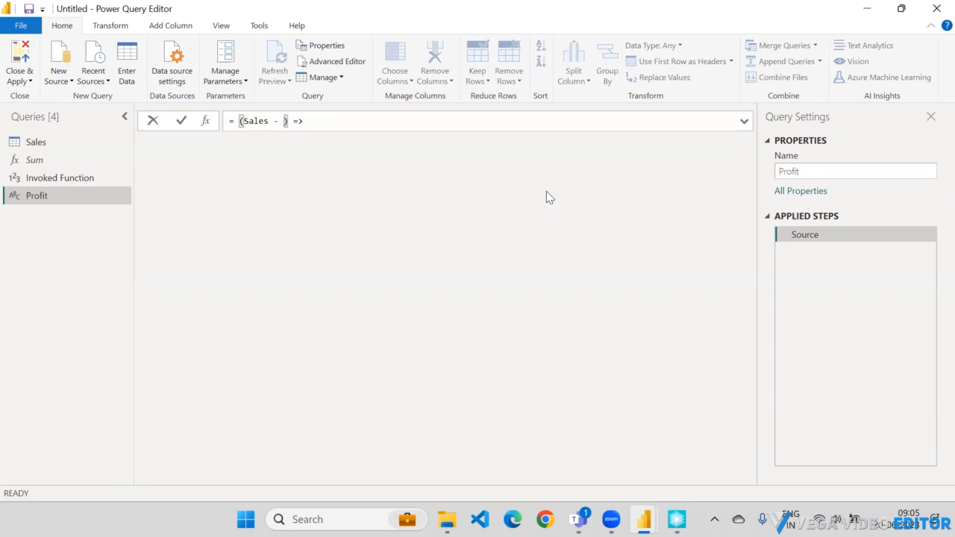
type("Cost")
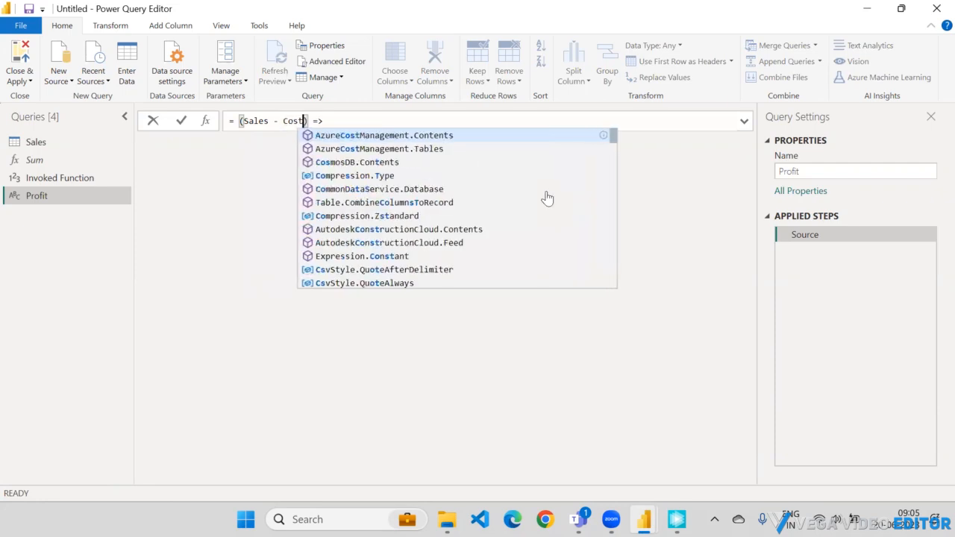
type(" - ")
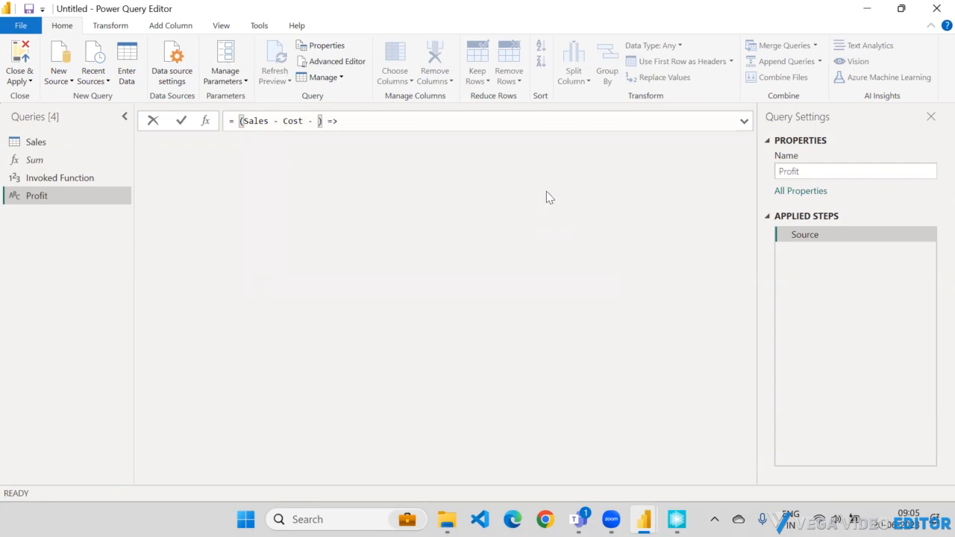
type("Tax")
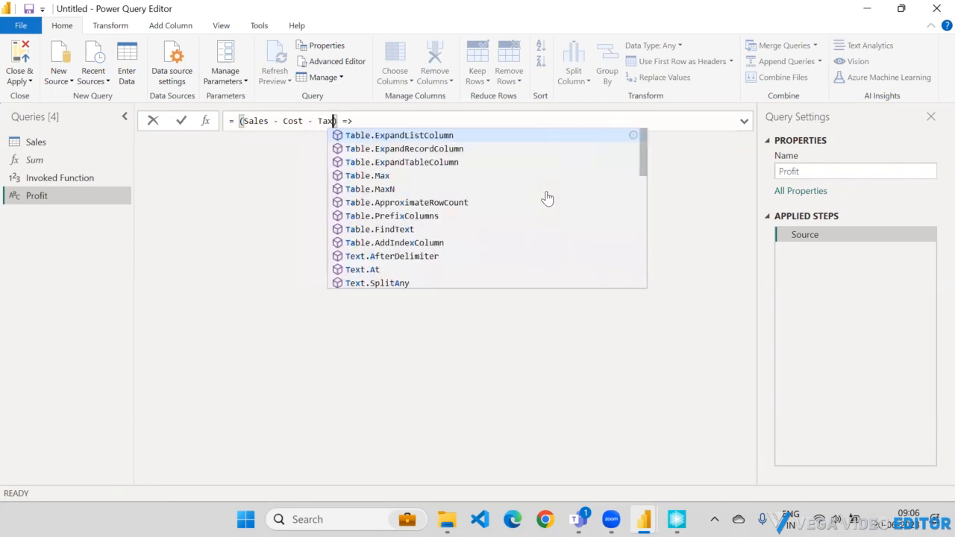
type(" - Frei")
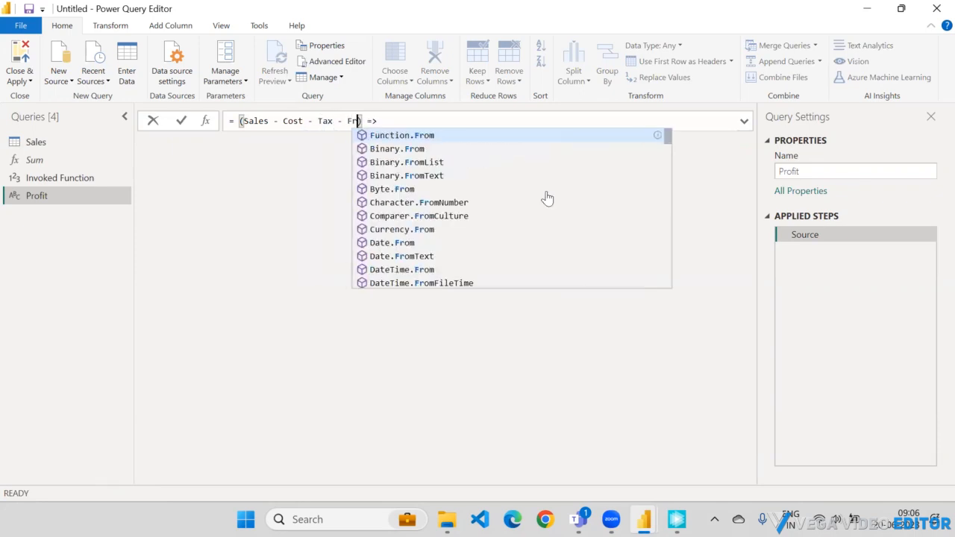
type("ght")
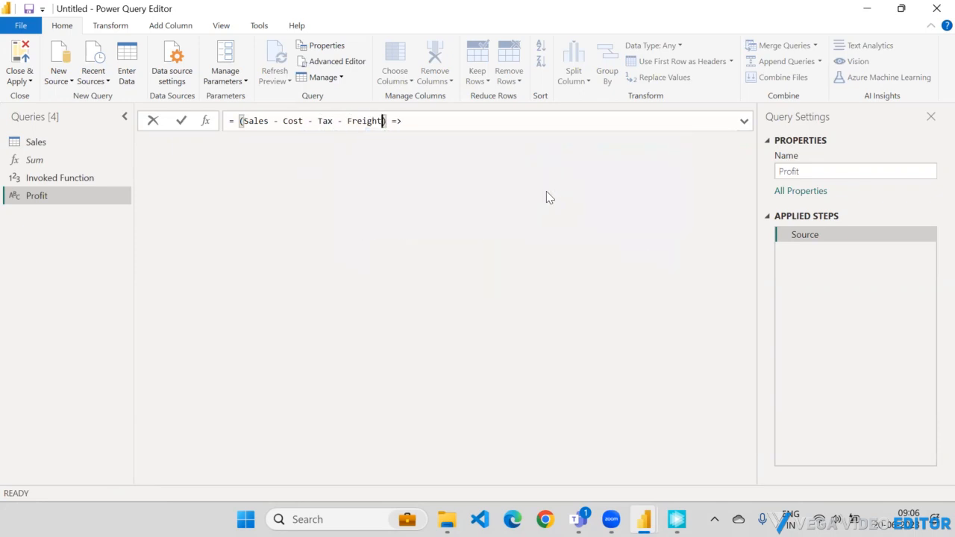
left_click(467, 123)
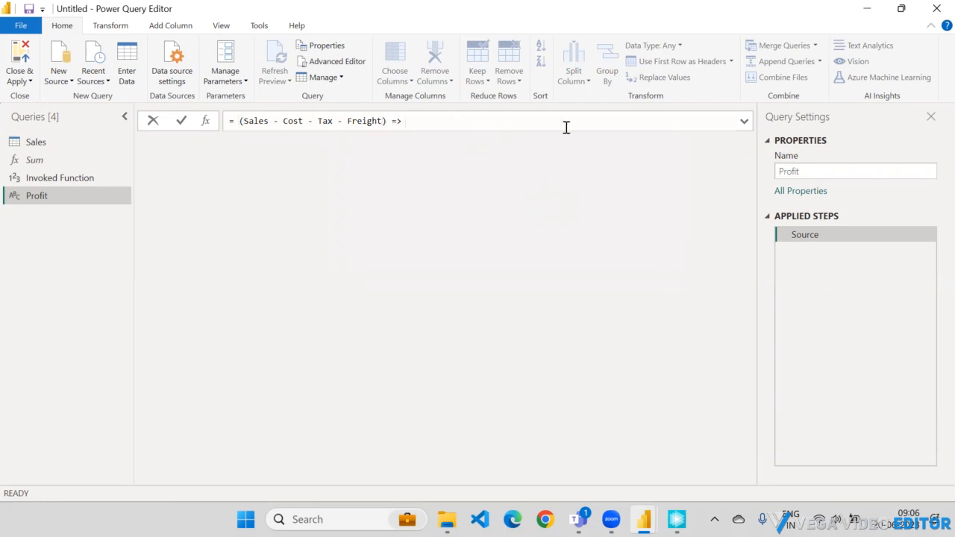
left_click(280, 122)
key("BackSpace")
key("BackSpace")
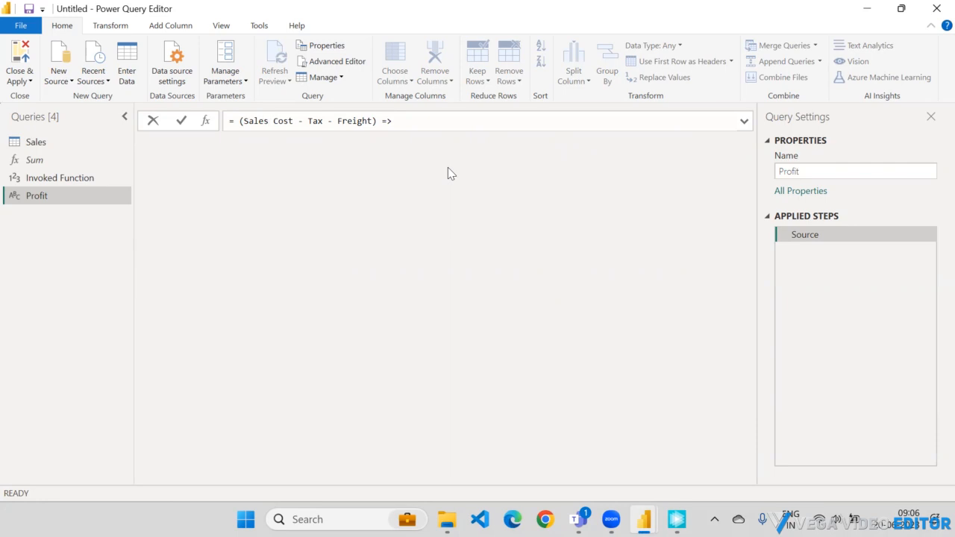
type("-")
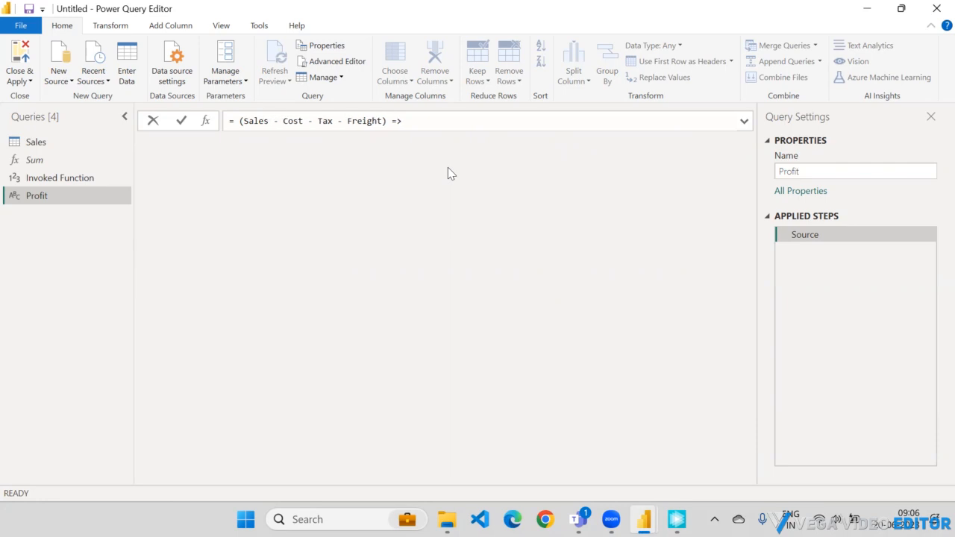
Move the expression Sales - Cost - Tax - Freight out of the parentheses to follow the => sign
left_click_drag(245, 121, 383, 123)
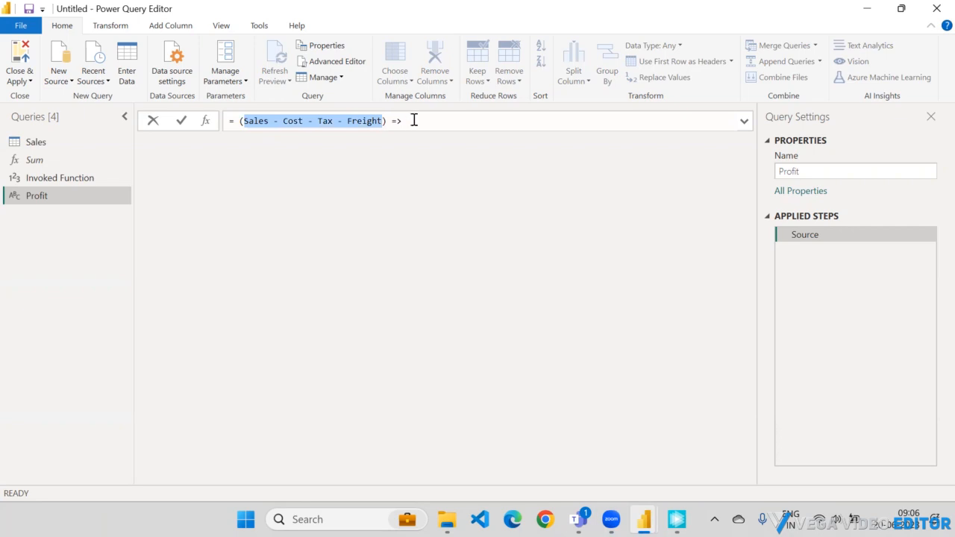
key("ctrl+x")
left_click(359, 120)
key("ctrl+v")
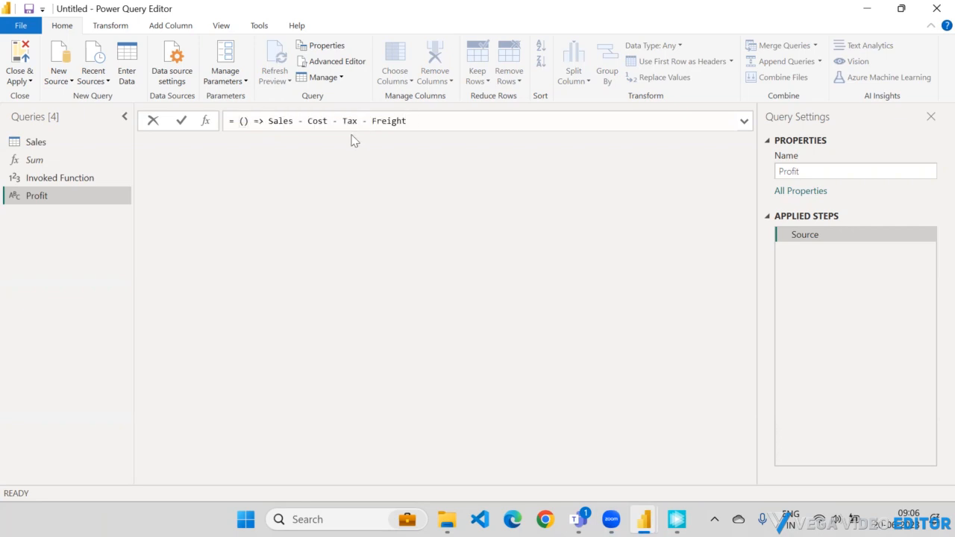
Copy the Sales - Cost - Tax - Freight expression into the empty parentheses of the Profit formula as well
left_click_drag(271, 120, 328, 120)
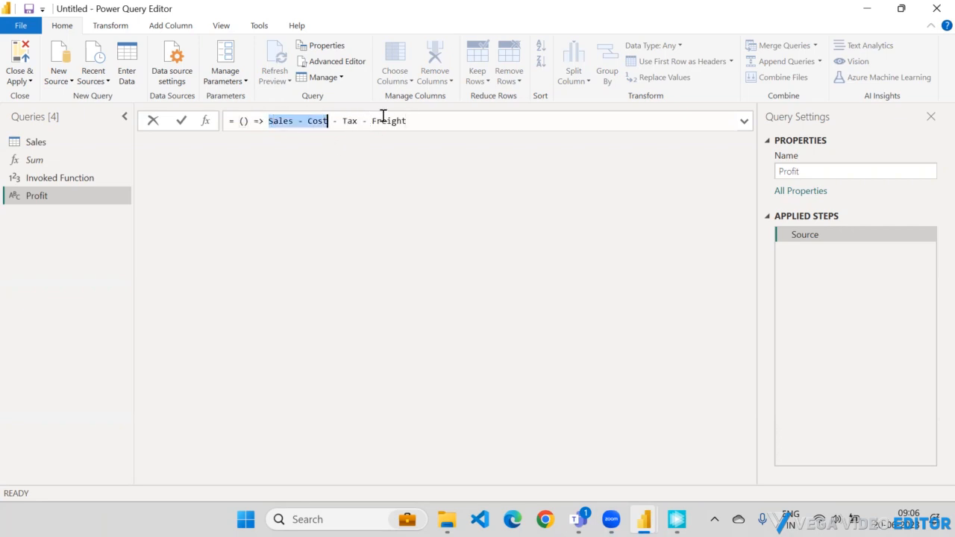
left_click(383, 117)
left_click_drag(433, 119, 271, 125)
left_click(271, 124)
left_click(426, 123)
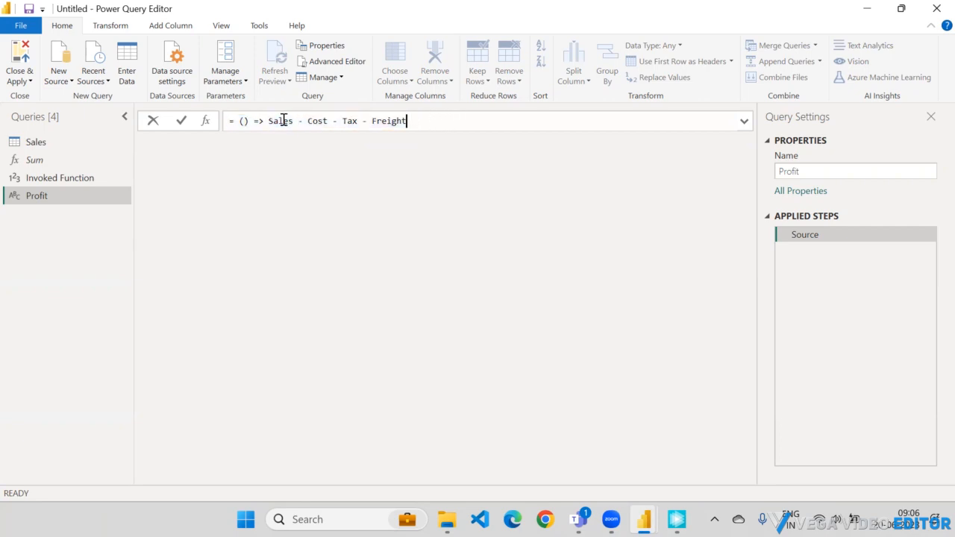
left_click(268, 120, "shift")
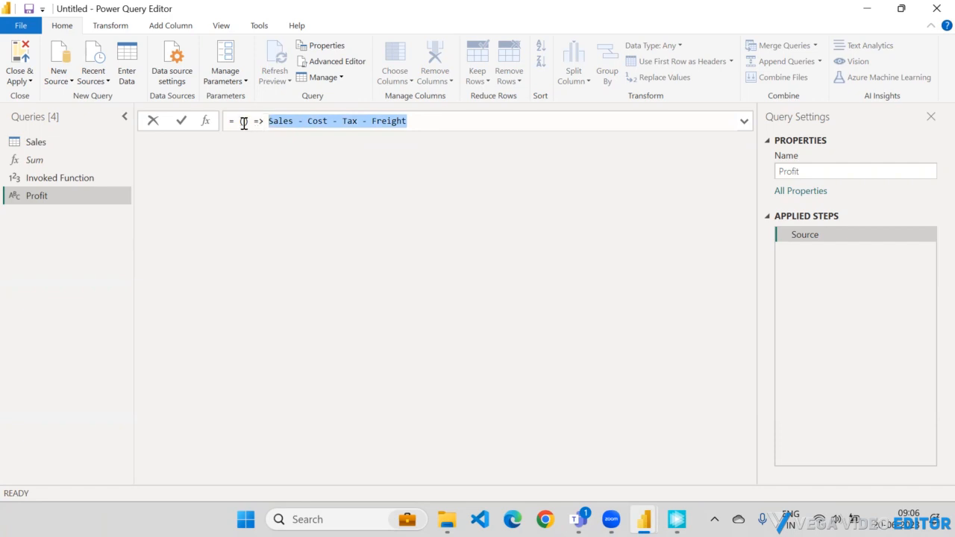
left_click(243, 122)
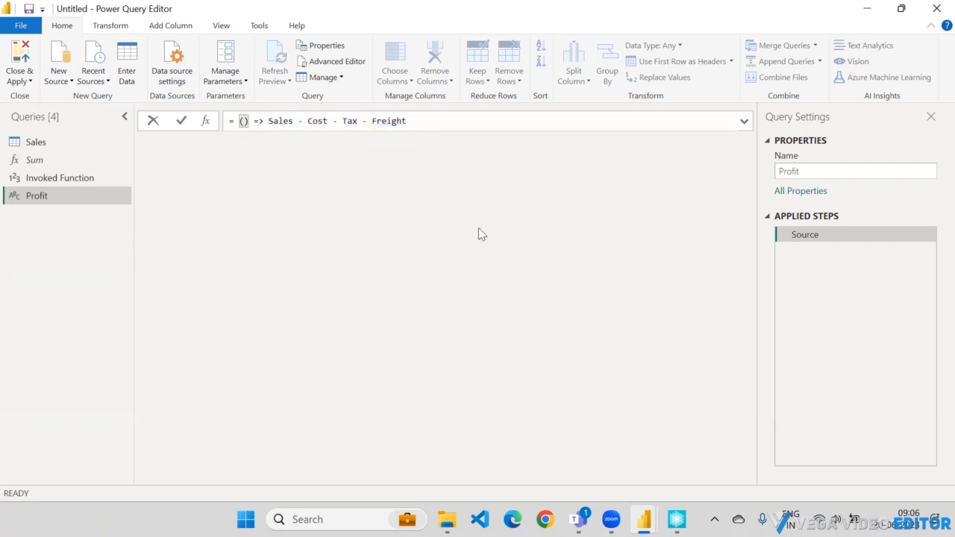
key("ctrl+v")
Replace the minus signs inside the parentheses with commas so the parameter list reads Sales, Cost, Tax, Freight
left_click(280, 123)
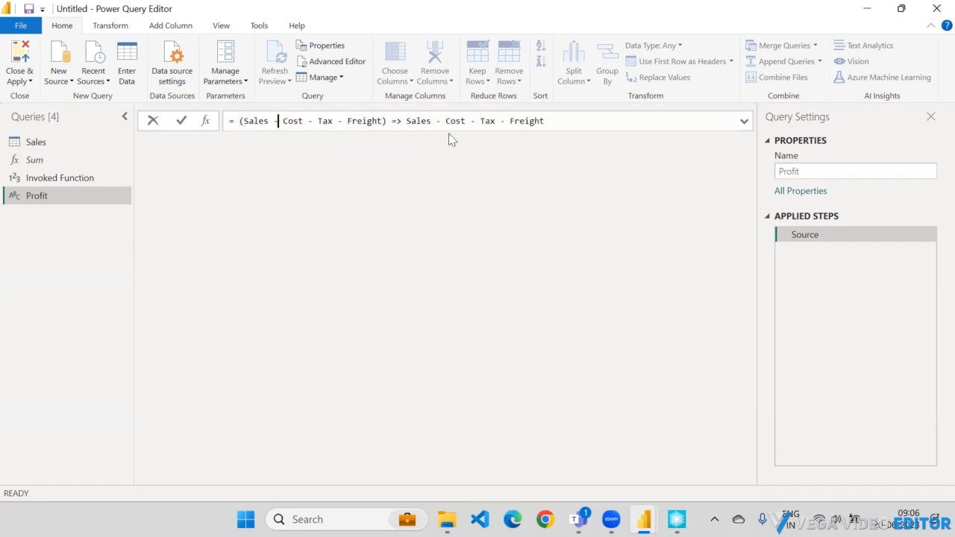
key("BackSpace")
key("BackSpace")
type(",")
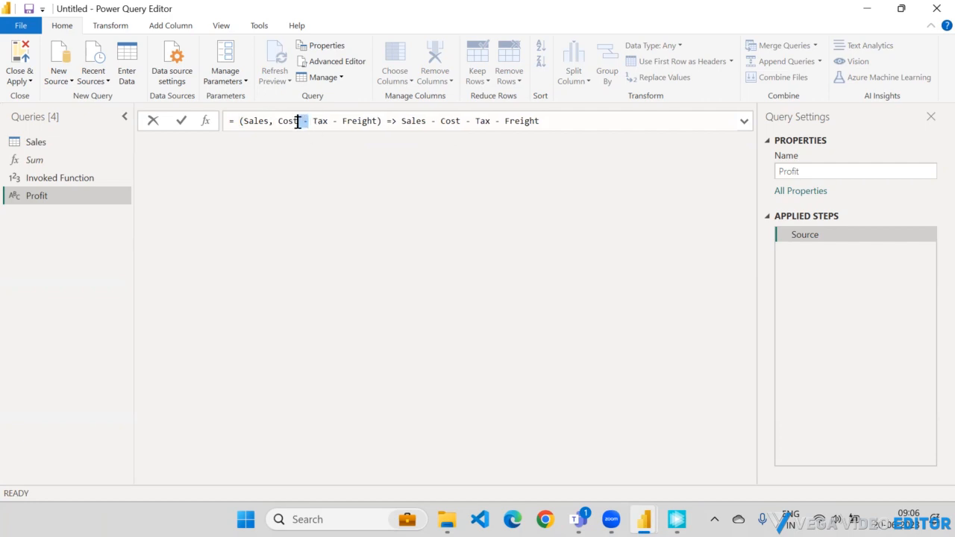
type(",")
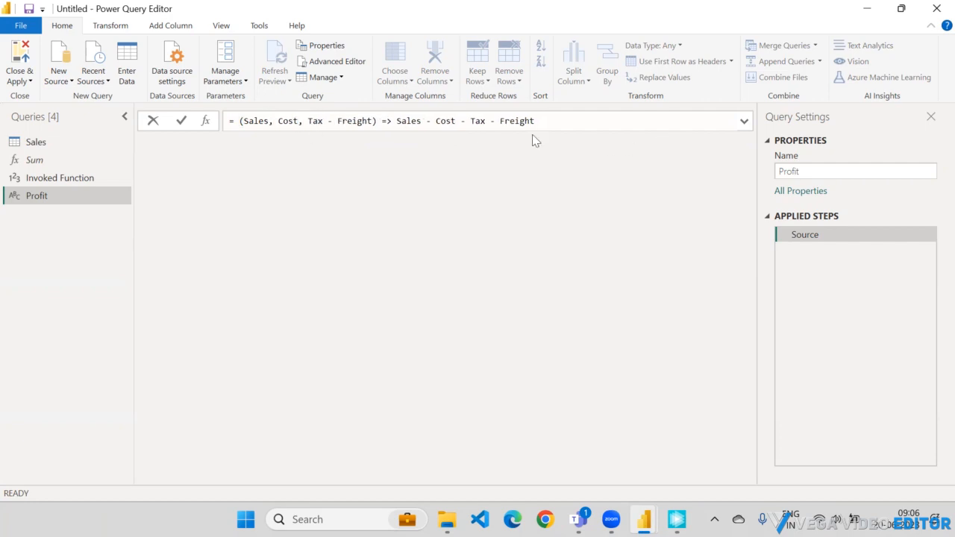
left_click_drag(337, 124, 324, 122)
type(",")
key("Escape")
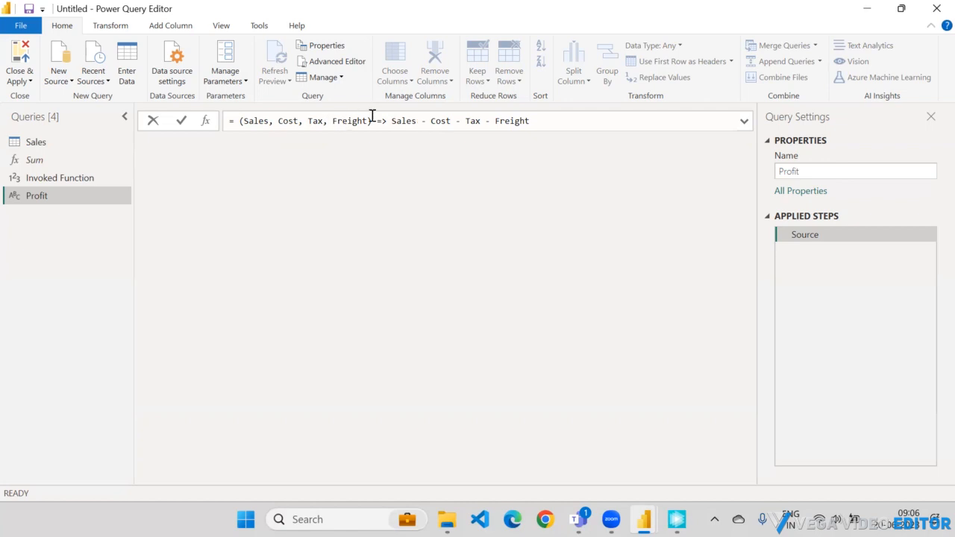
Append * Sales after Freight in the Profit expression and commit the formula as a function
left_click(533, 121)
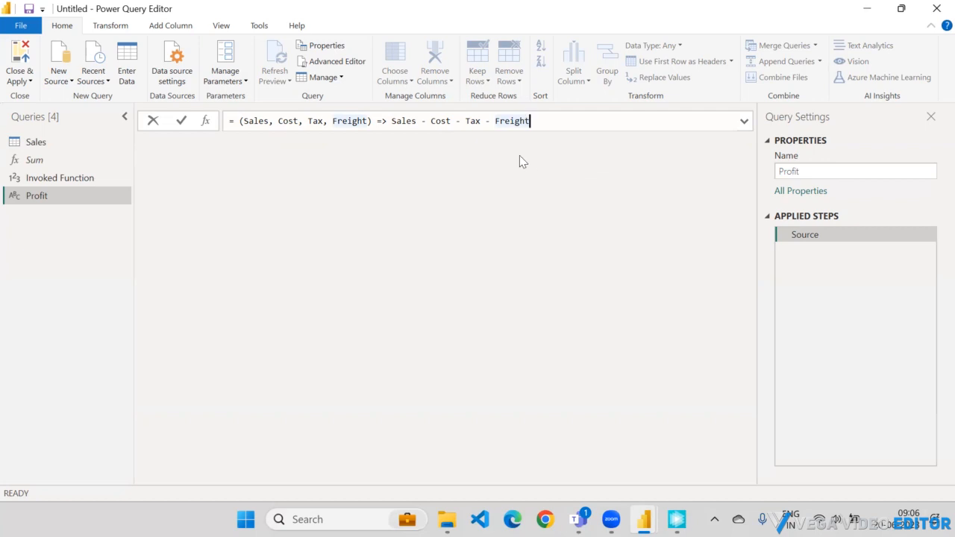
type("* Sale")
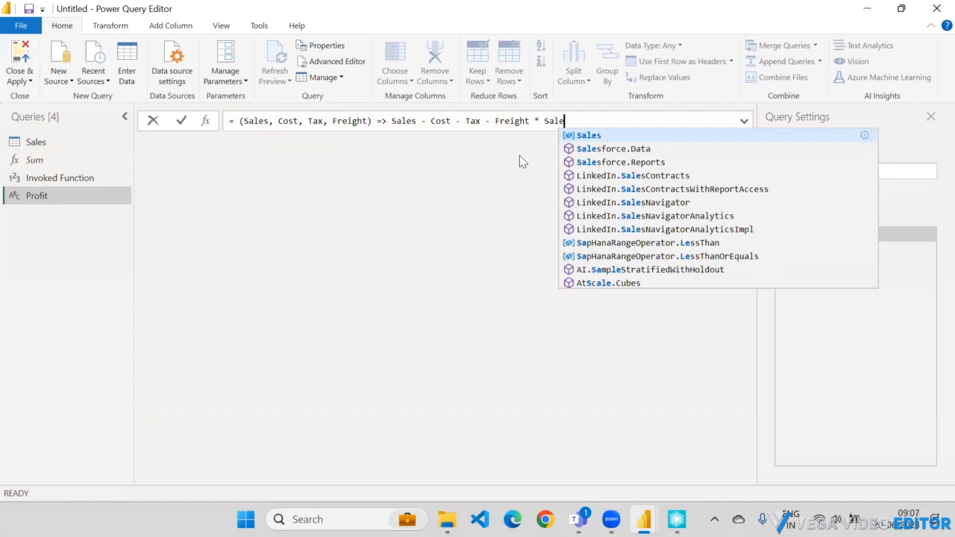
key("Tab")
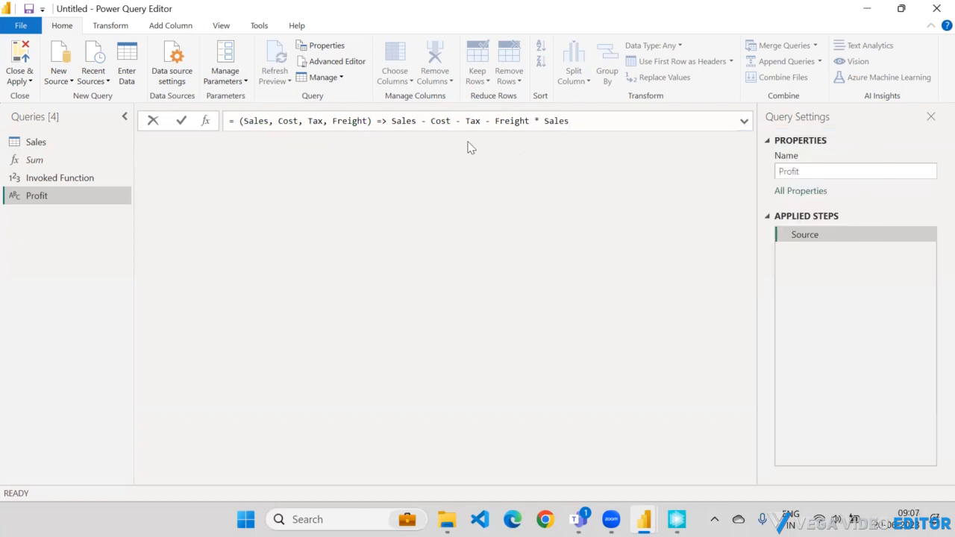
left_click_drag(496, 121, 570, 121)
key("Return")
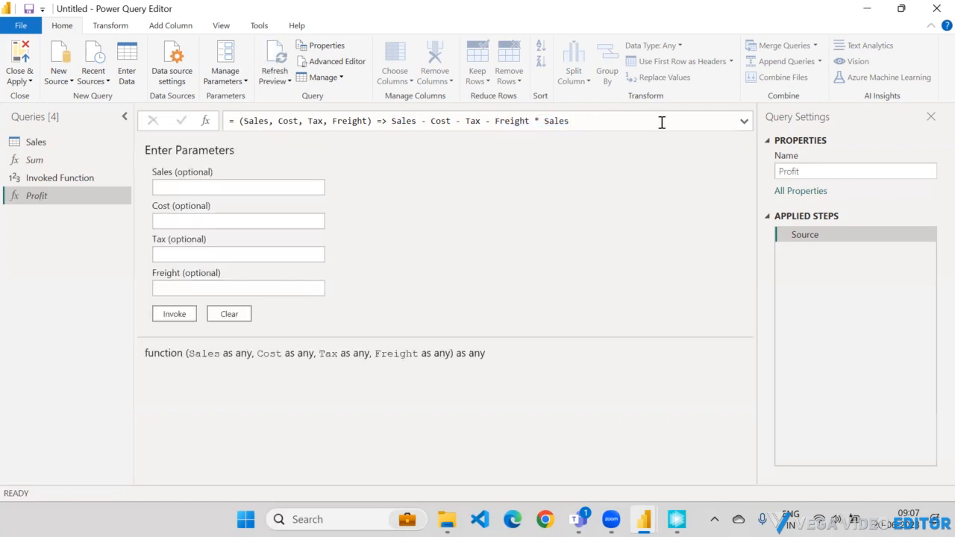
Open the Sales query and bring its TotalProductCost, SalesAmount, TaxAmt and Freight columns into view
left_click(200, 187)
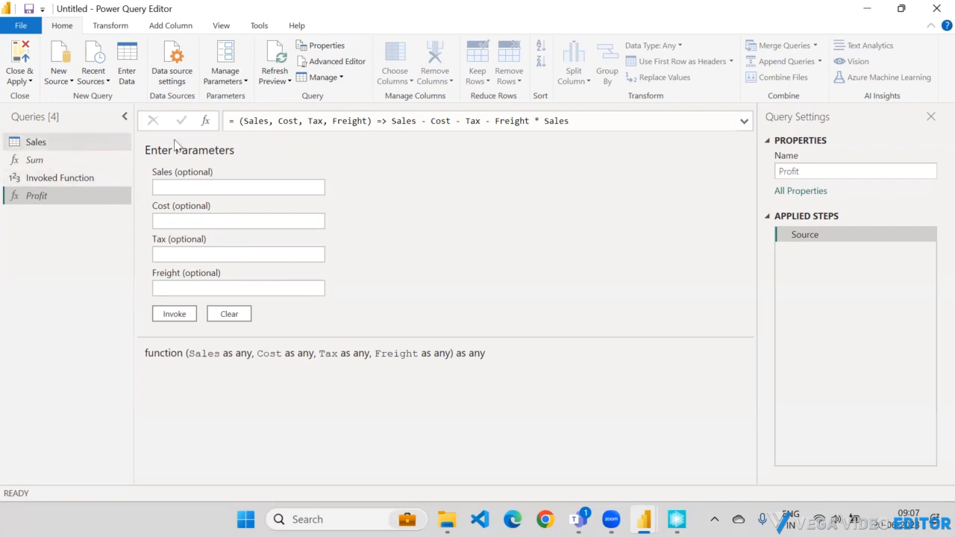
left_click(54, 143)
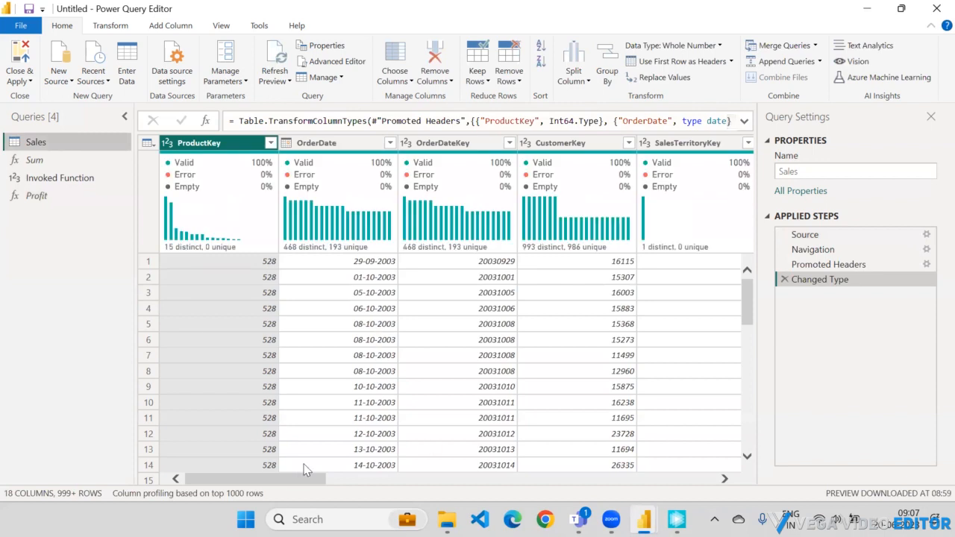
left_click_drag(299, 479, 747, 485)
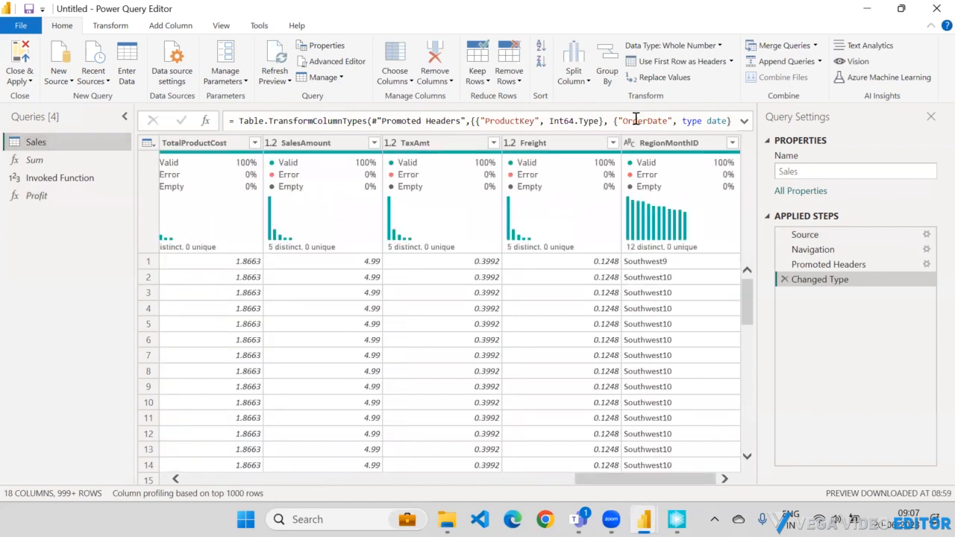
Start invoking a custom function on the Sales table and name the new column Profit
left_click(166, 26)
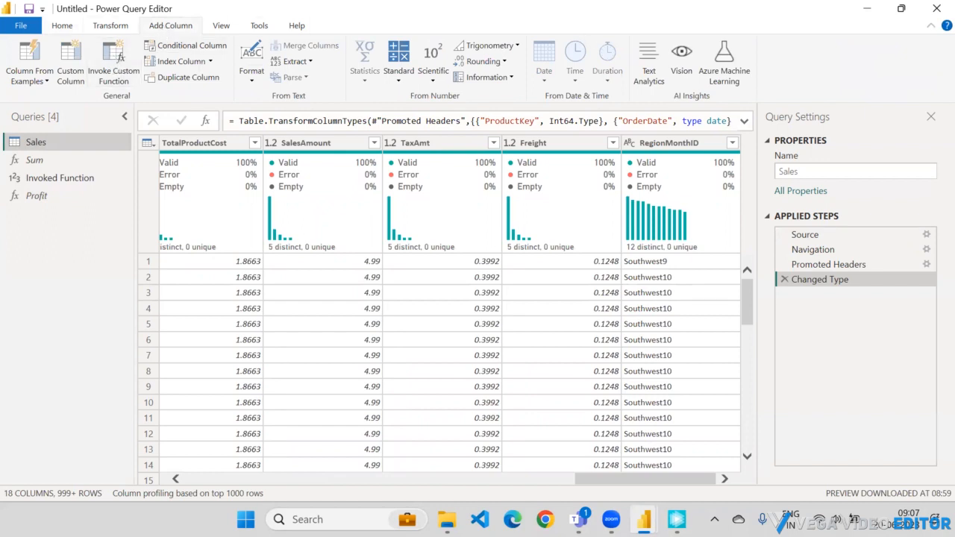
left_click_drag(139, 18, 196, 35)
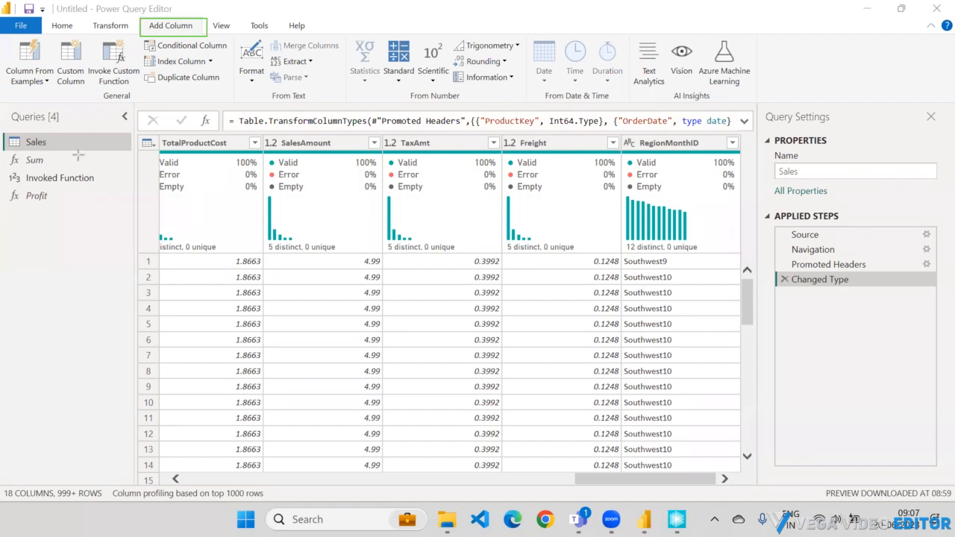
left_click_drag(95, 255, 108, 80)
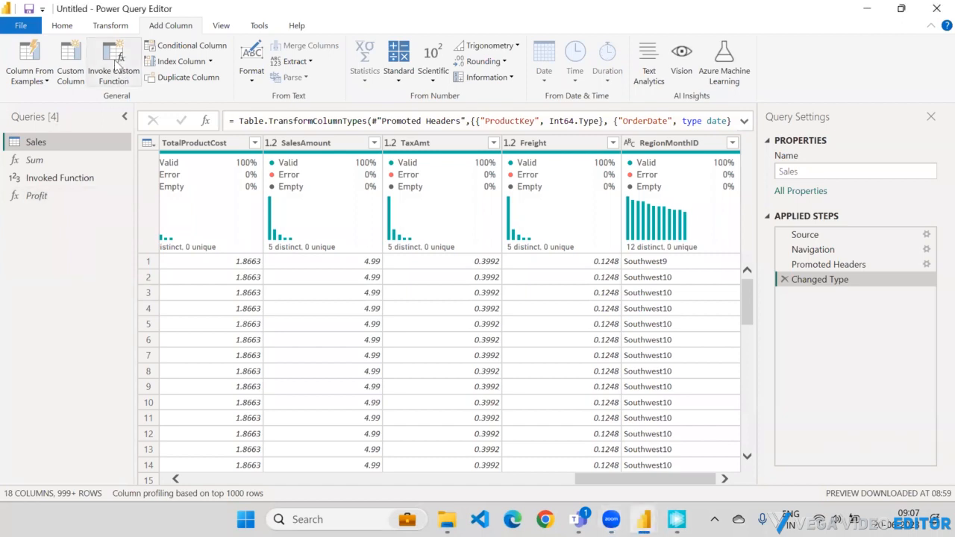
left_click(116, 66)
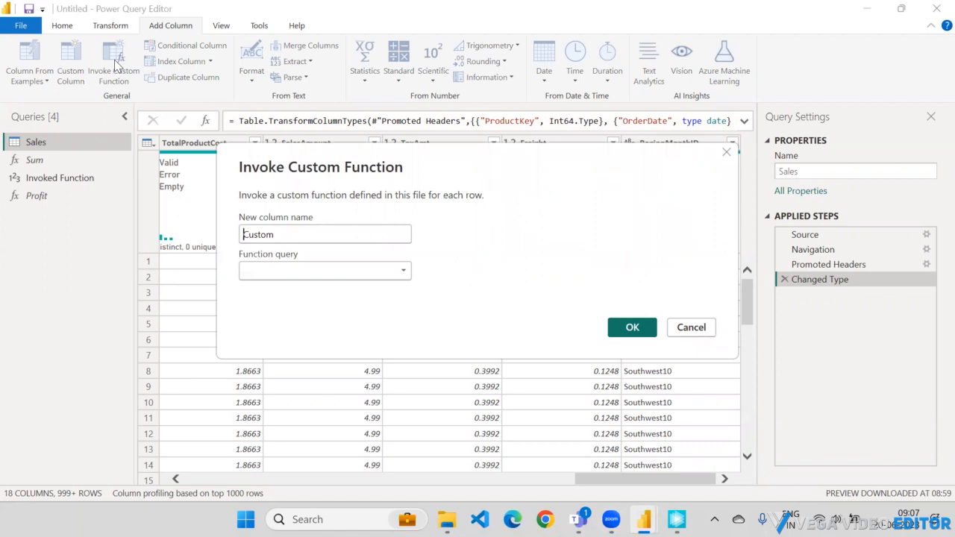
left_click_drag(274, 235, 161, 243)
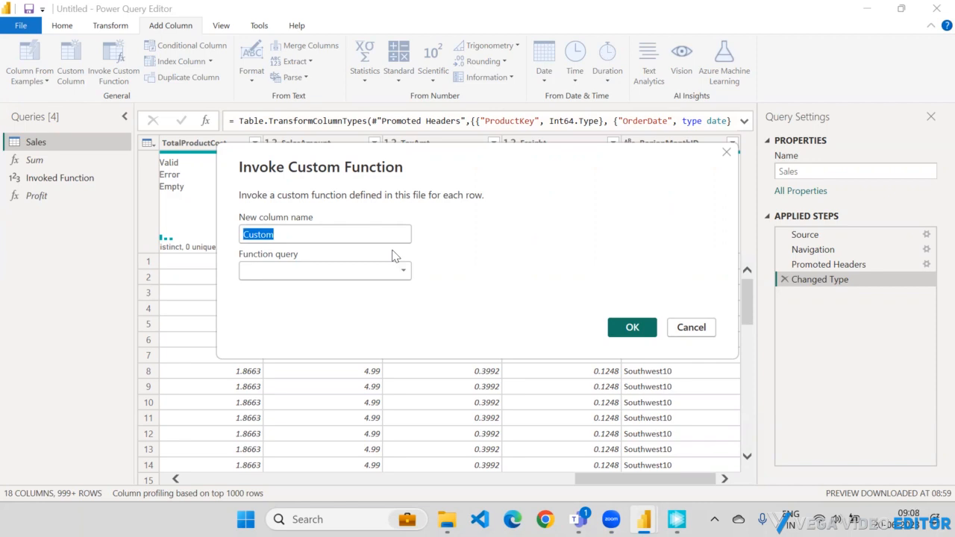
type("Profit")
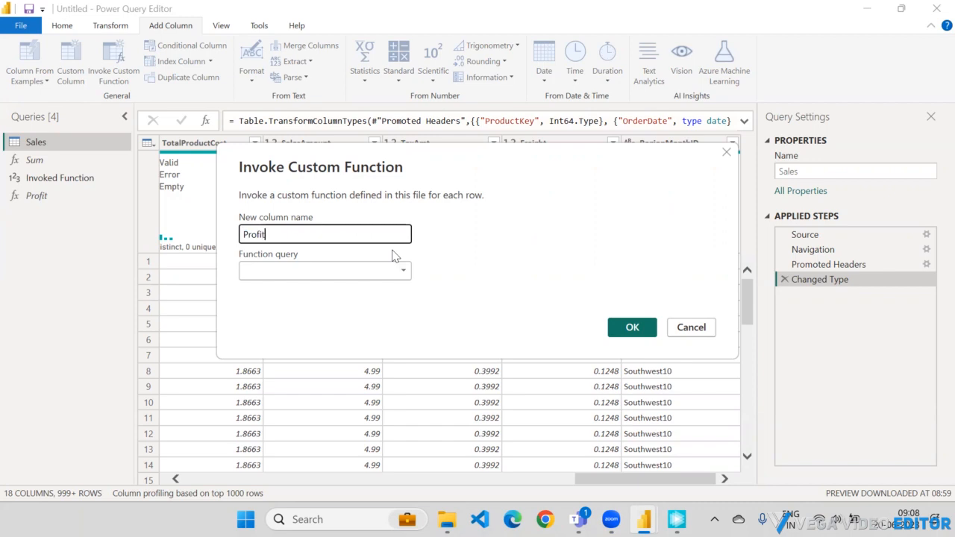
Choose Profit as the function query for the new column
left_click(376, 276)
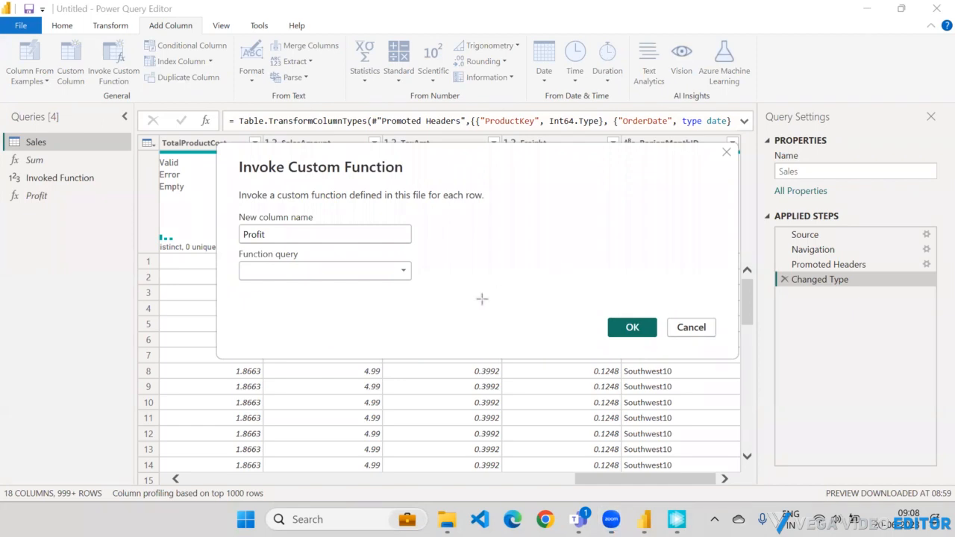
left_click_drag(49, 197, 65, 213)
left_click_drag(117, 231, 231, 272)
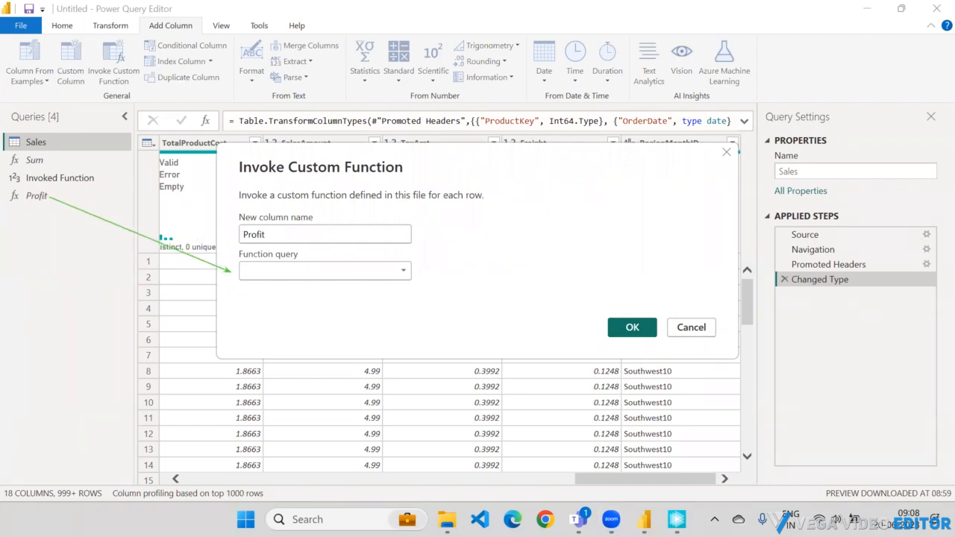
left_click(339, 270)
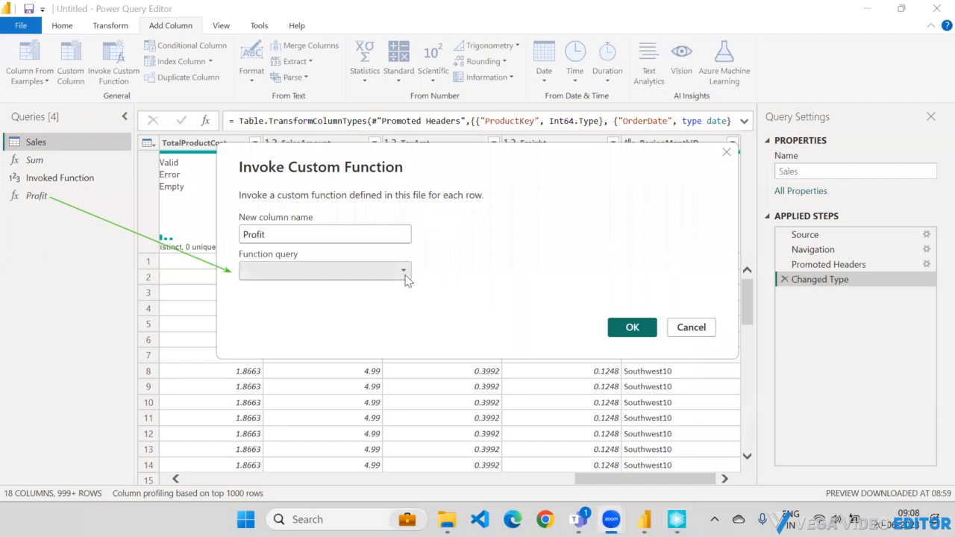
left_click(314, 302)
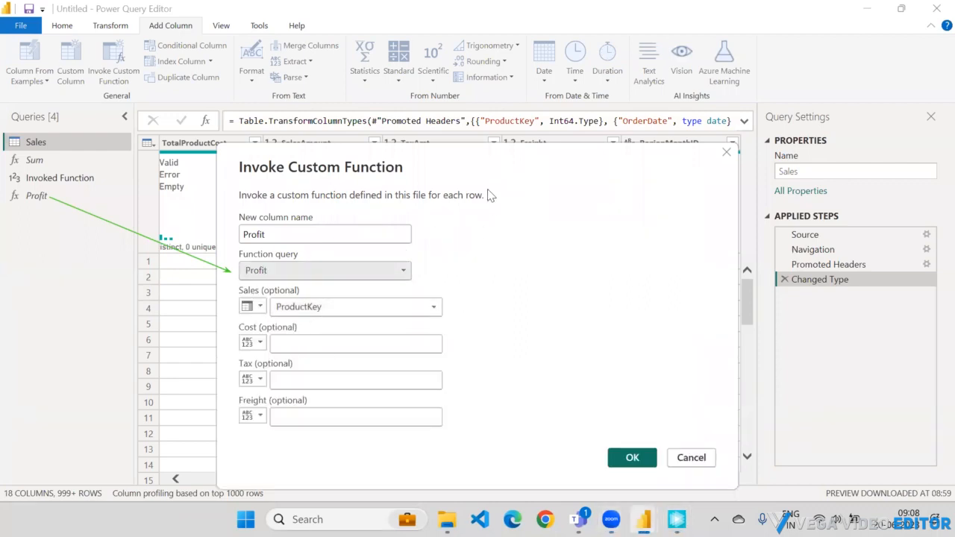
Assign the SalesAmount column to the Sales parameter and the TotalProductCost column to the Cost parameter
left_click_drag(502, 162, 477, 83)
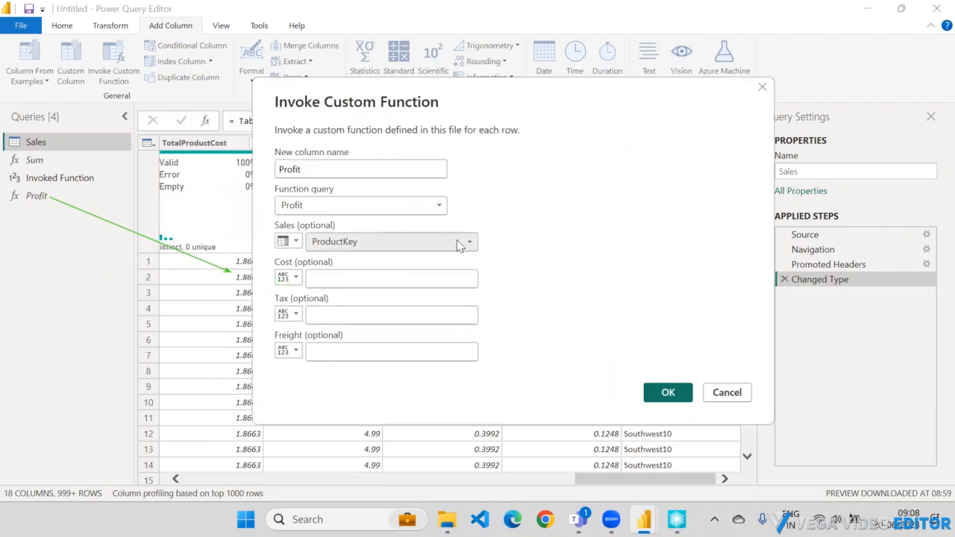
left_click(456, 243)
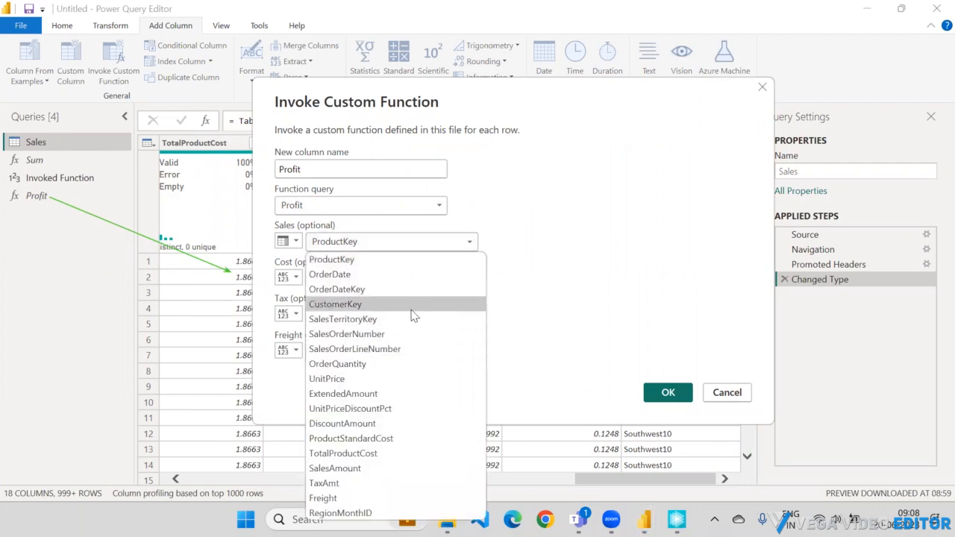
left_click(355, 469)
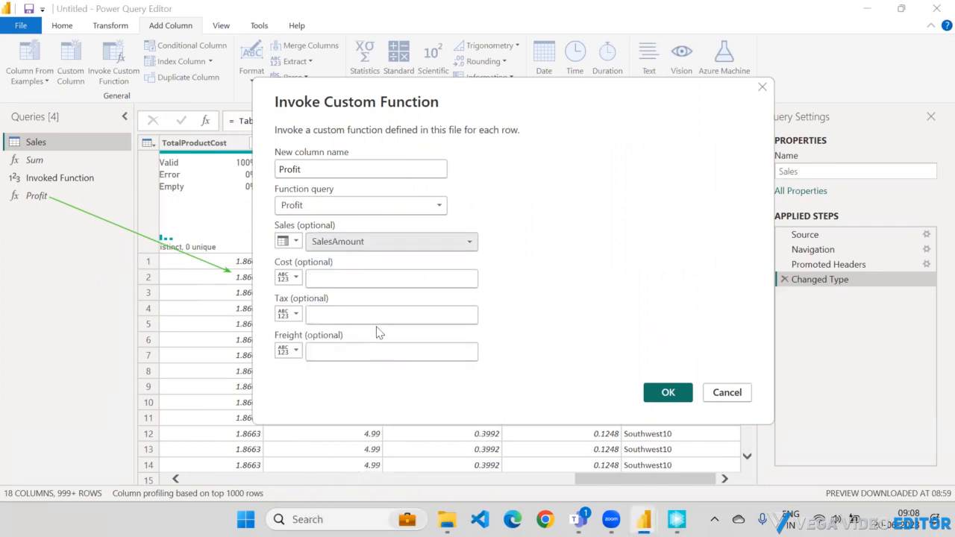
left_click(296, 278)
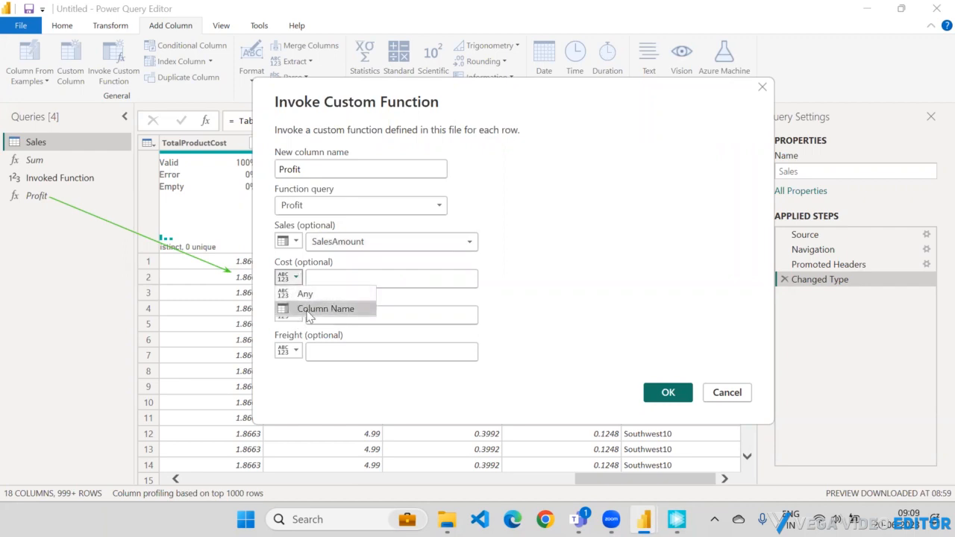
left_click(308, 309)
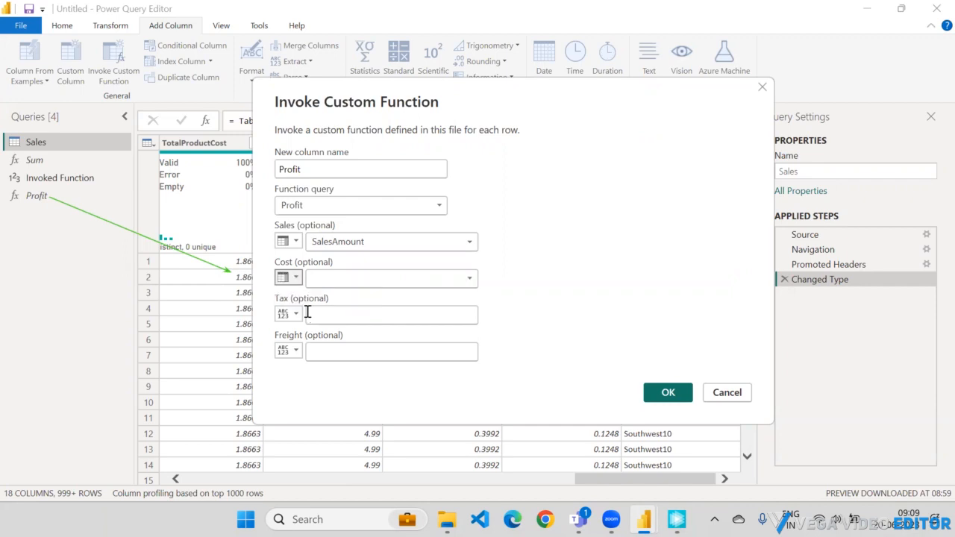
left_click(470, 280)
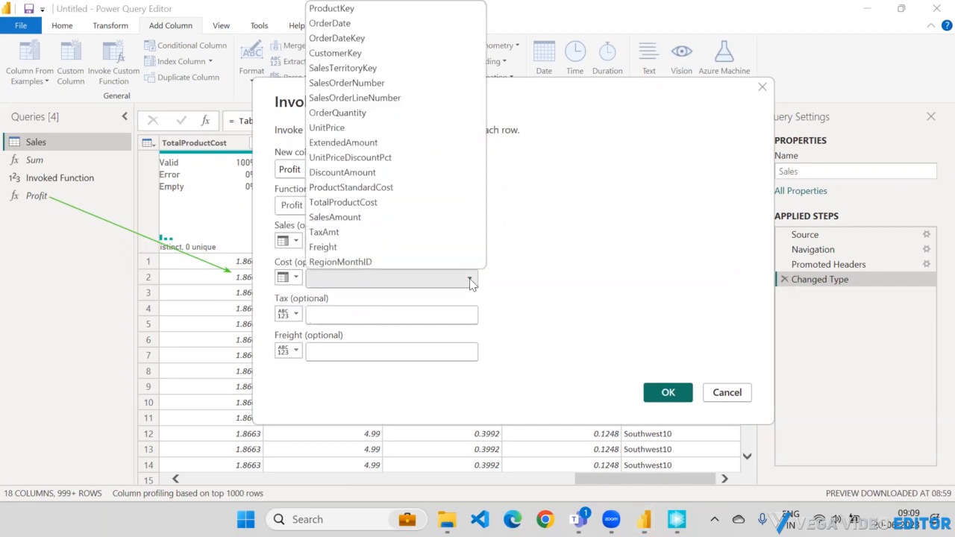
left_click(355, 203)
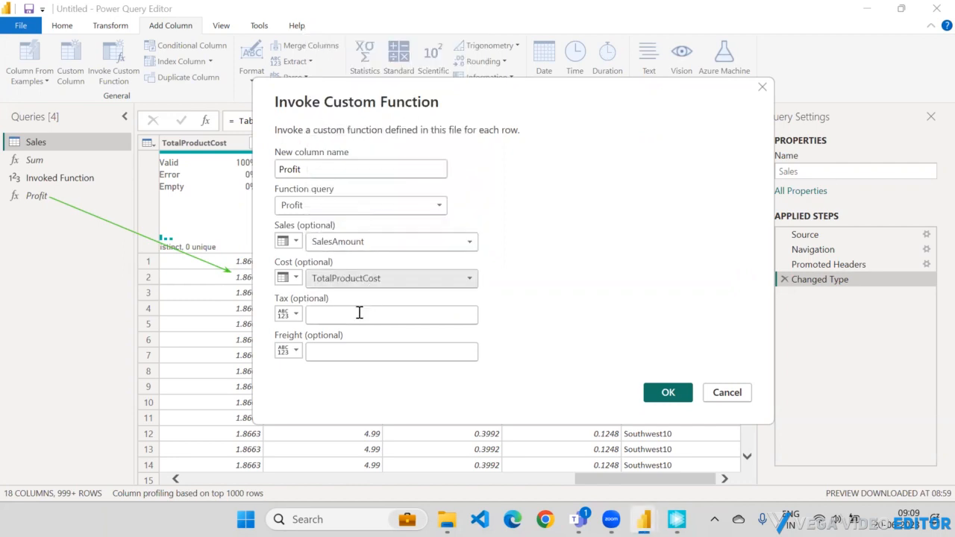
Switch the Tax and Freight parameters to column names, assign TaxAmt and Freight to them, and create the Profit column
left_click(298, 314)
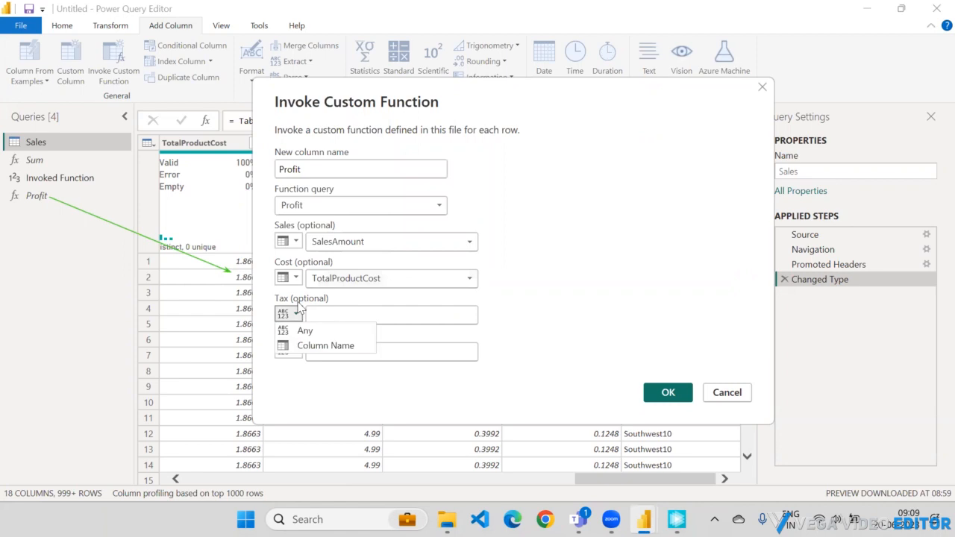
left_click(310, 344)
left_click(412, 324)
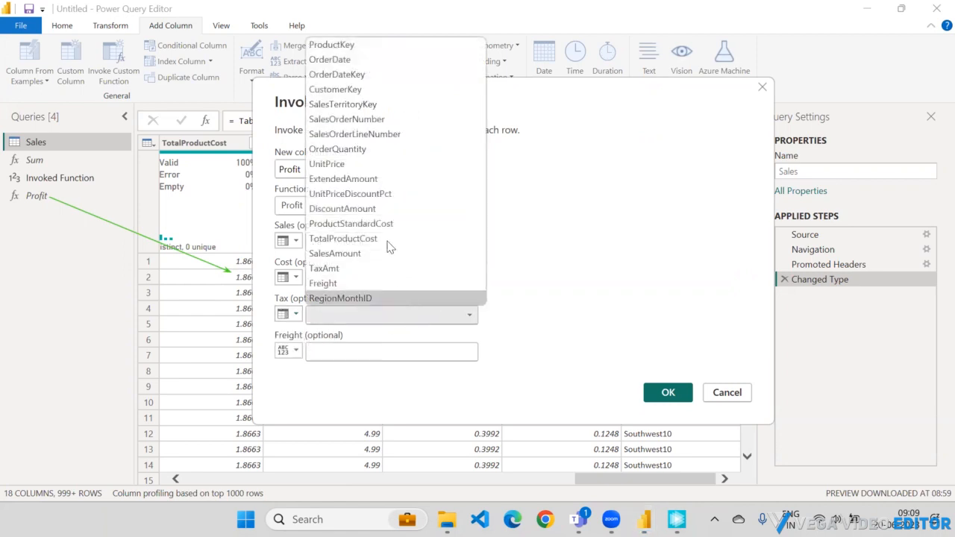
left_click(351, 265)
left_click(296, 351)
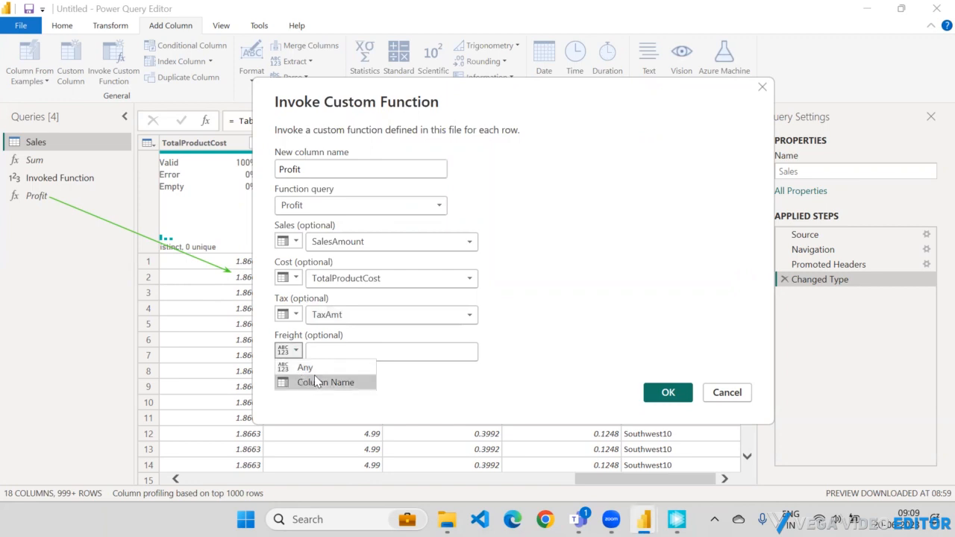
left_click(317, 381)
left_click(431, 352)
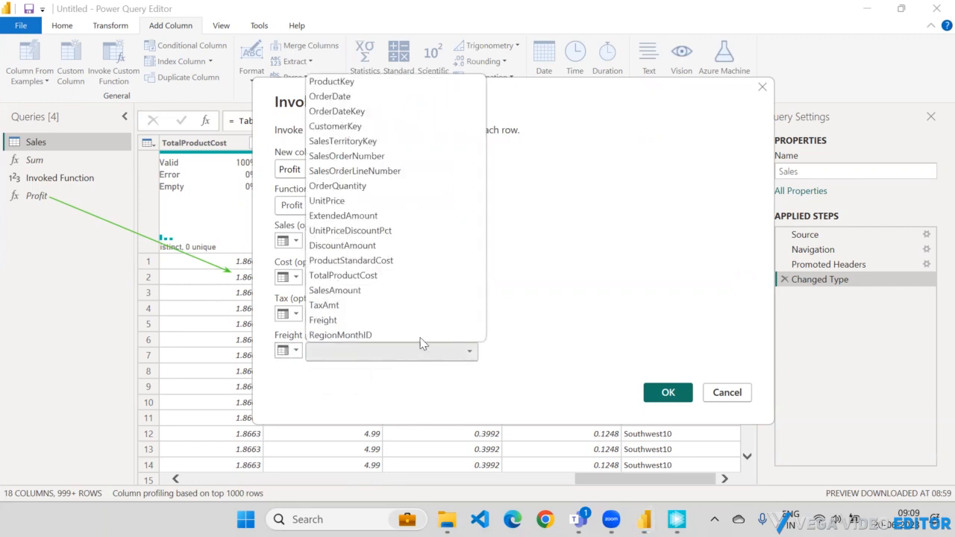
left_click(390, 321)
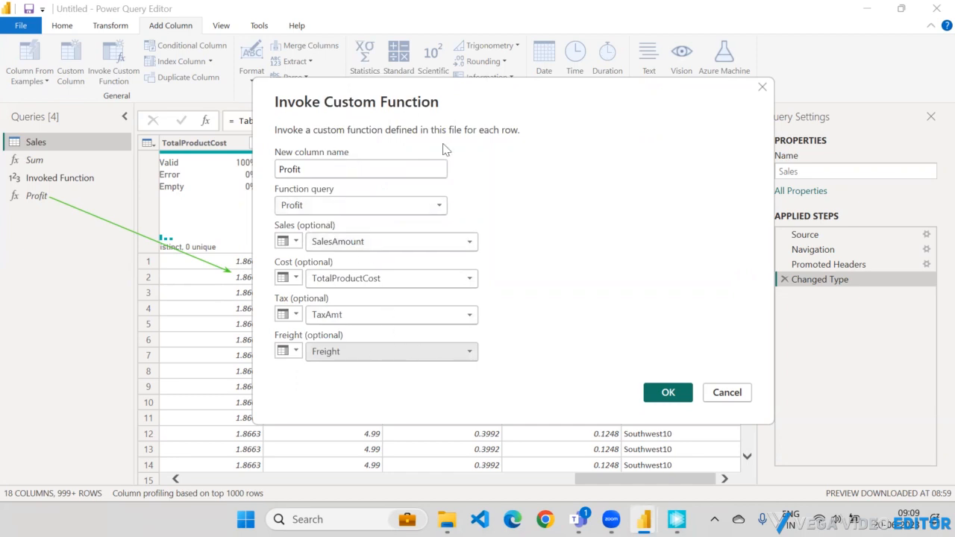
left_click(651, 398)
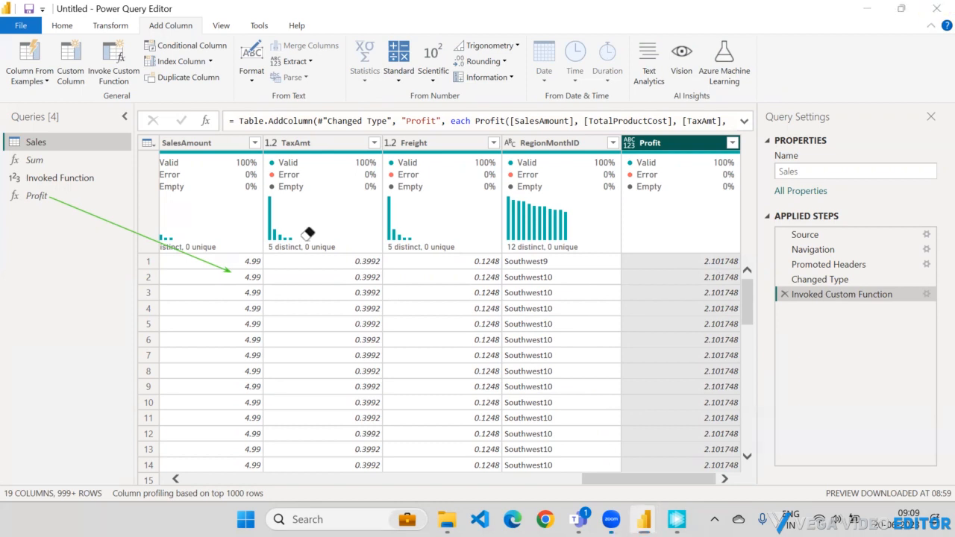
Minimize the Power Query Editor and Power BI Desktop windows to show the desktop
left_click(130, 225)
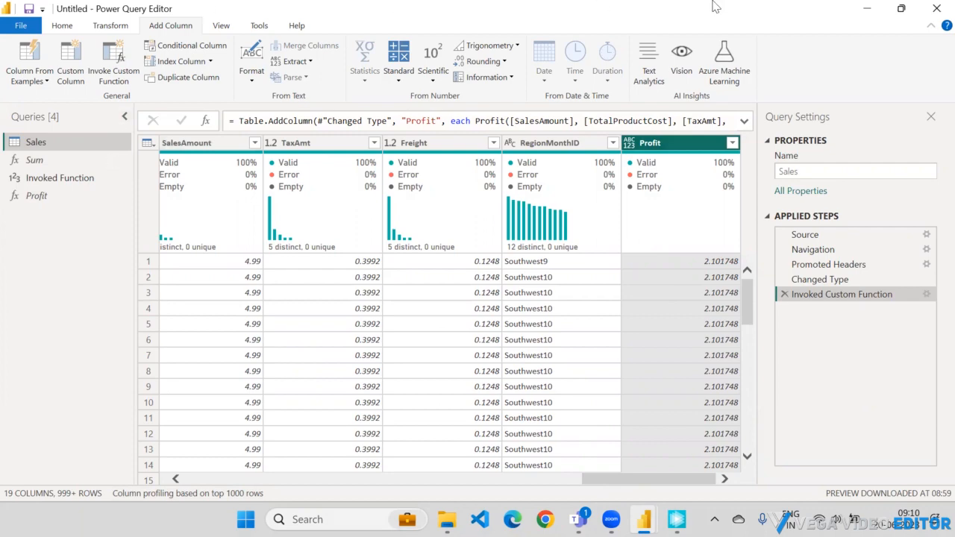
left_click(865, 10)
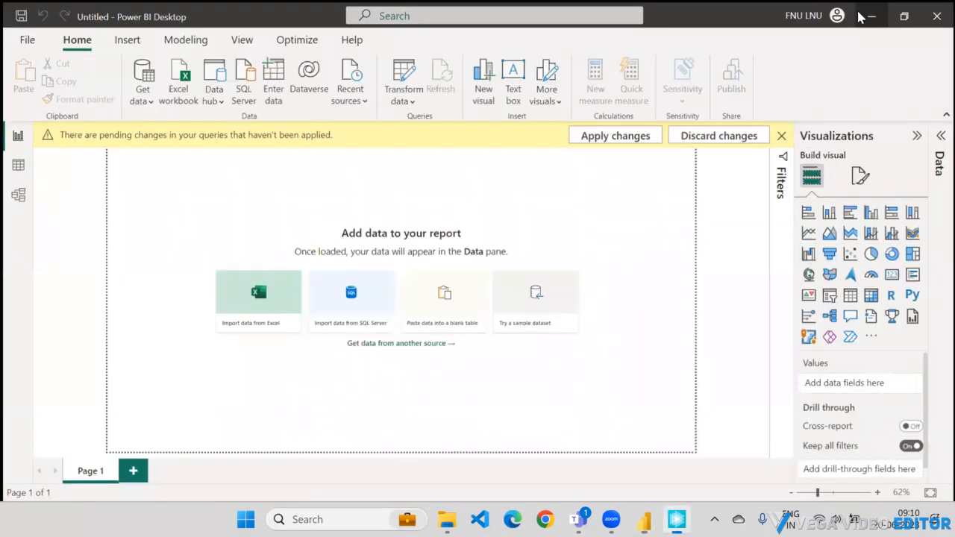
left_click(867, 14)
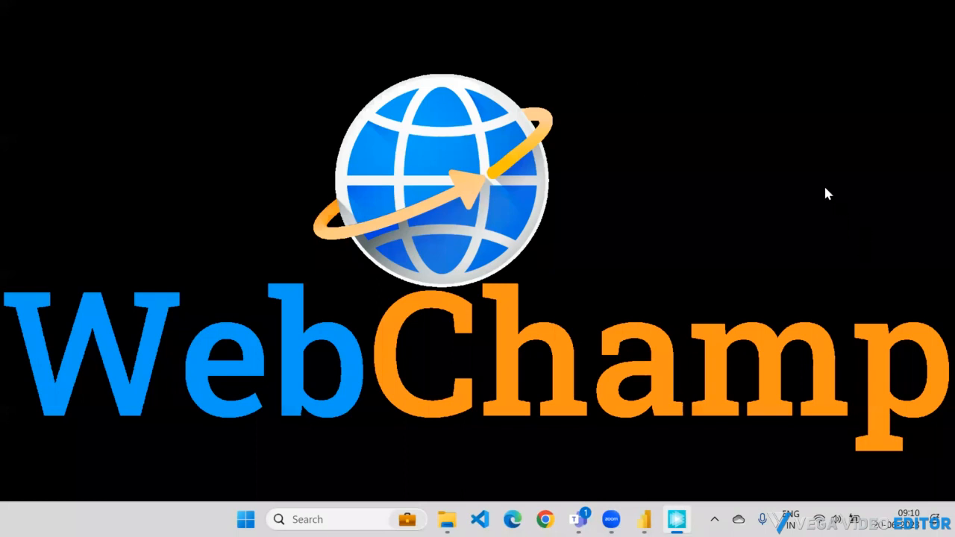